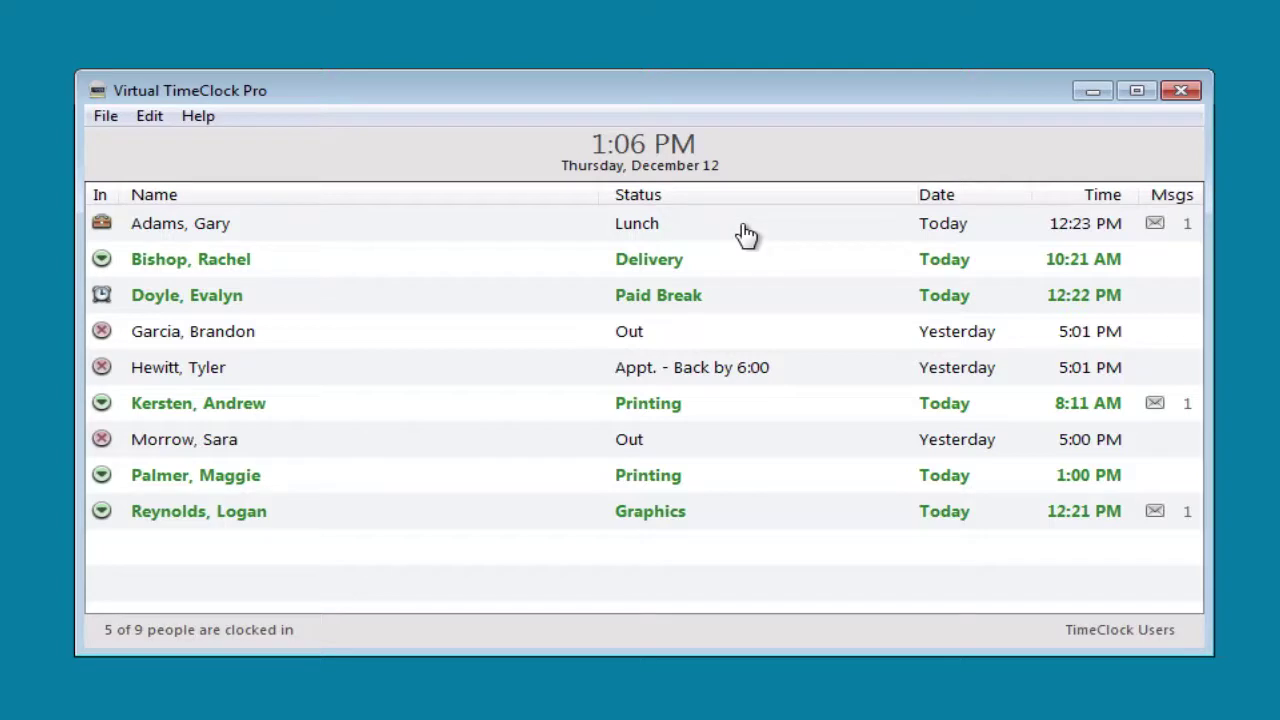
Step: Enter the away employee's password and start them on the Binding job
{"action": "left_click", "coordinate": [561, 372]}
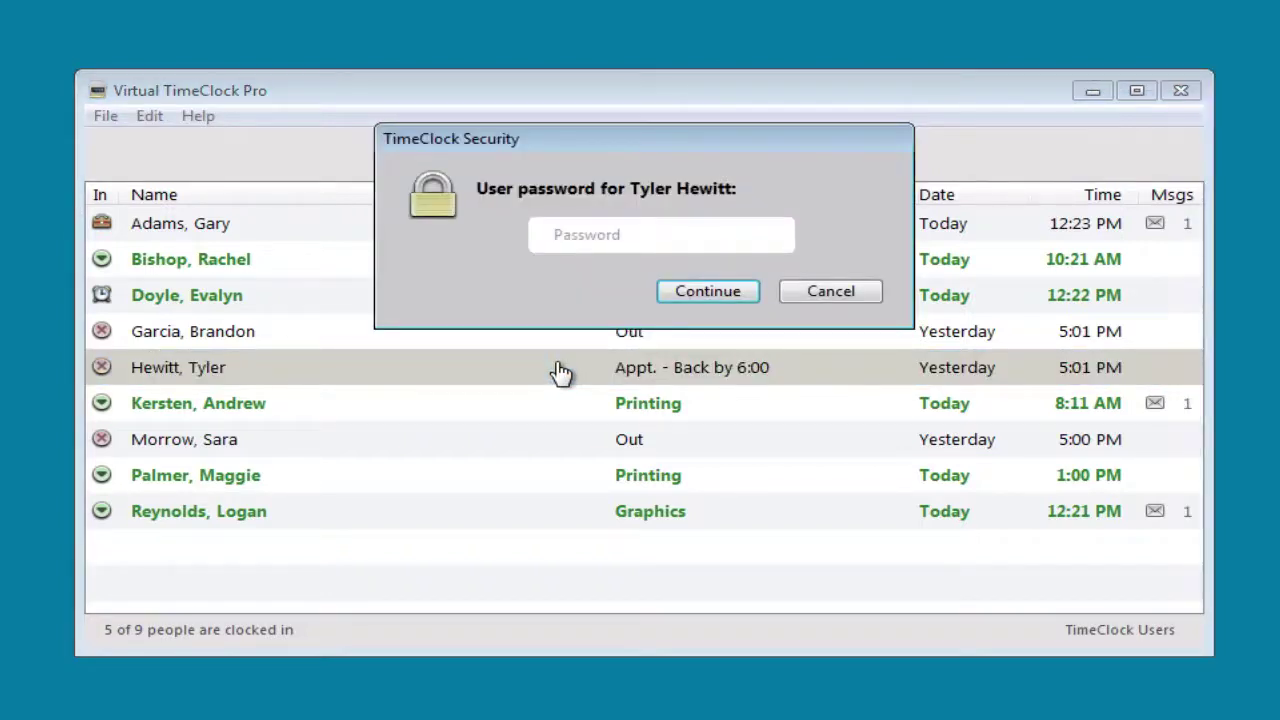
{"action": "type", "text": "*****"}
{"action": "key", "text": "Return"}
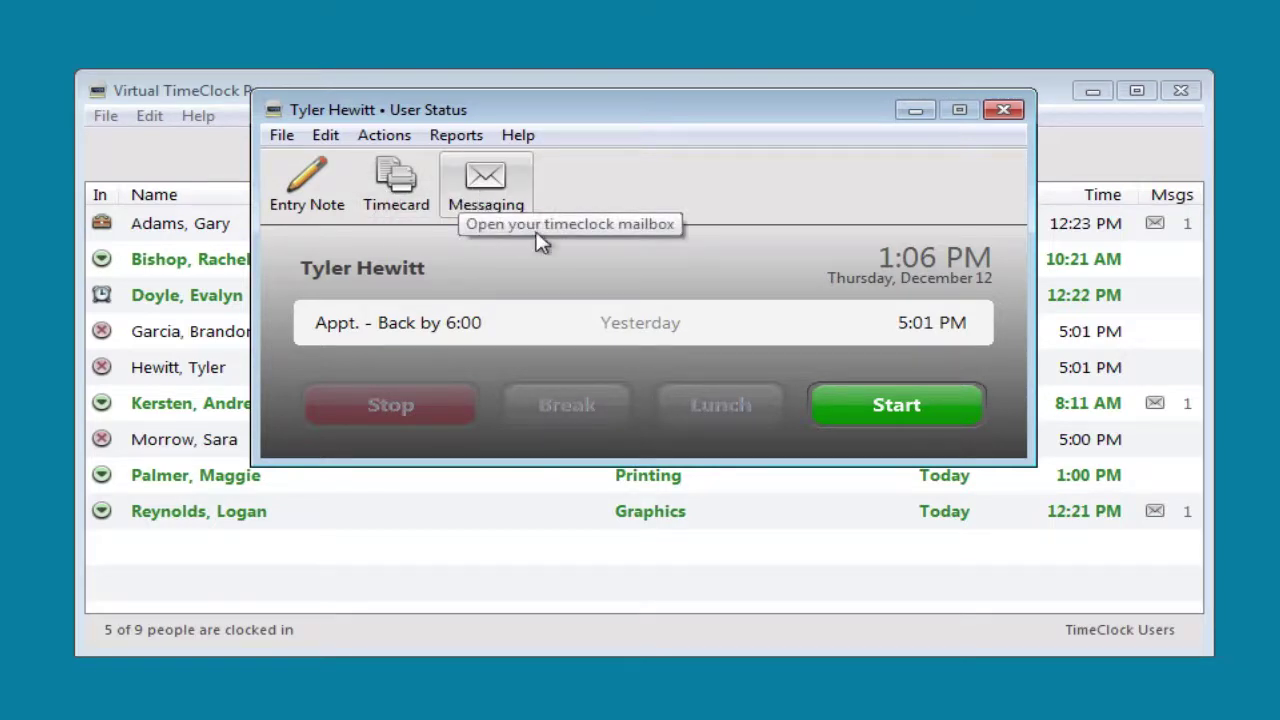
{"action": "left_click", "coordinate": [920, 410]}
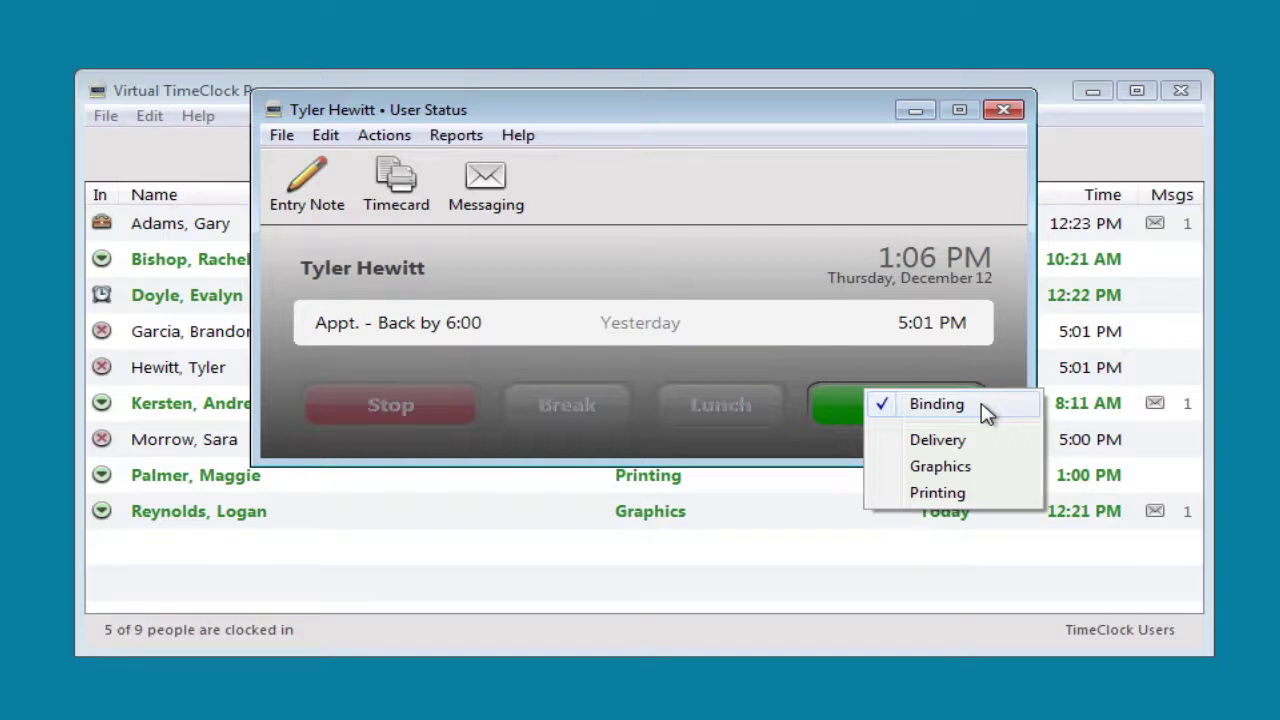
{"action": "left_click", "coordinate": [937, 405]}
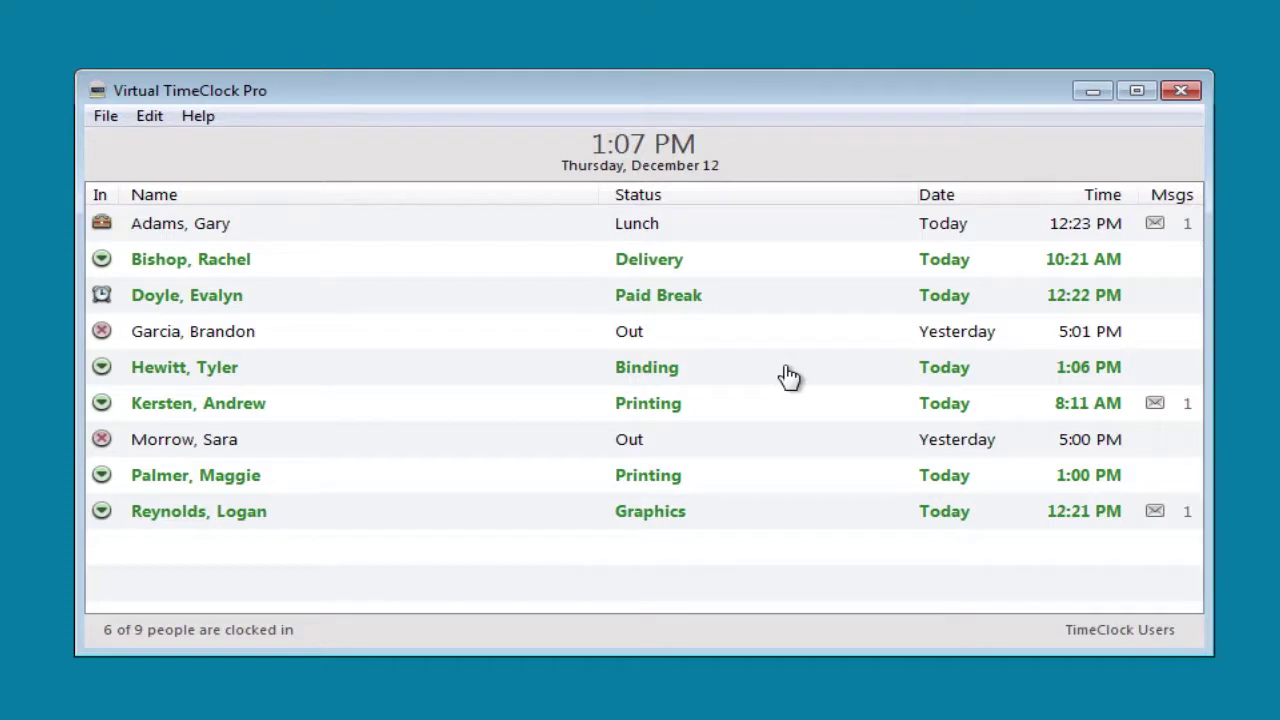
Step: Enter the Binding employee's password and switch them to Lunch
{"action": "double_click", "coordinate": [480, 375]}
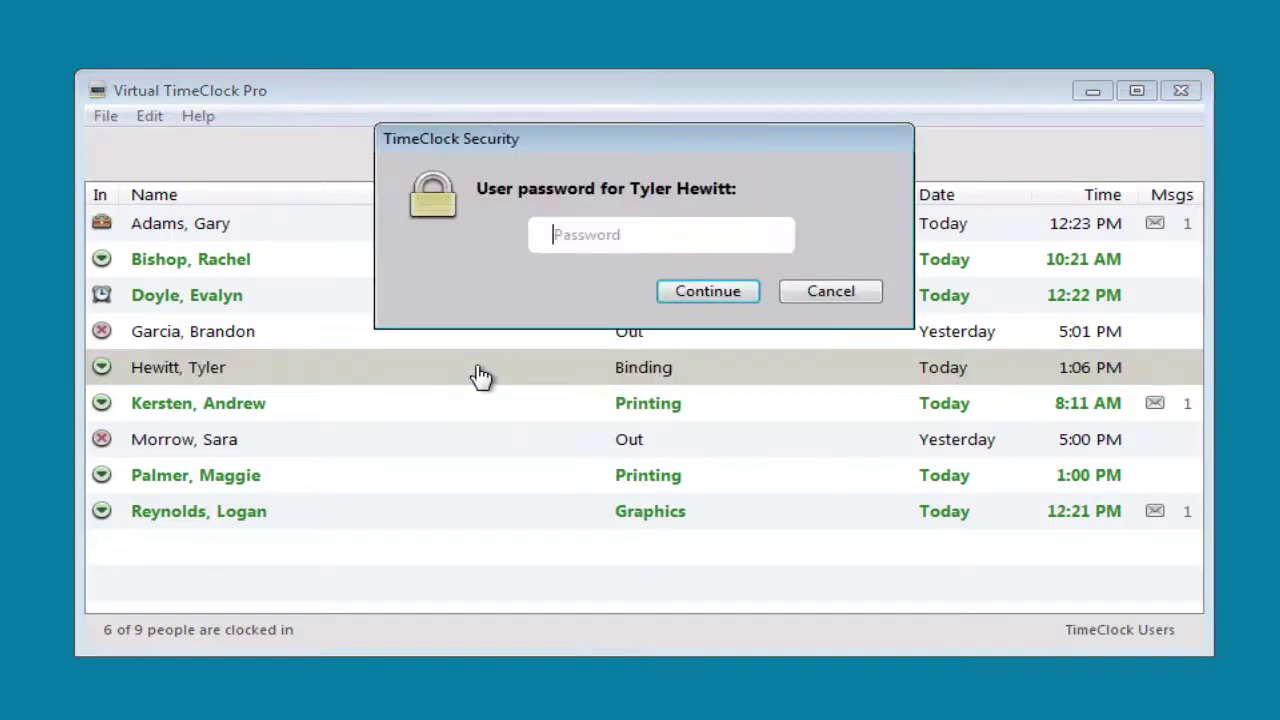
{"action": "type", "text": "*****"}
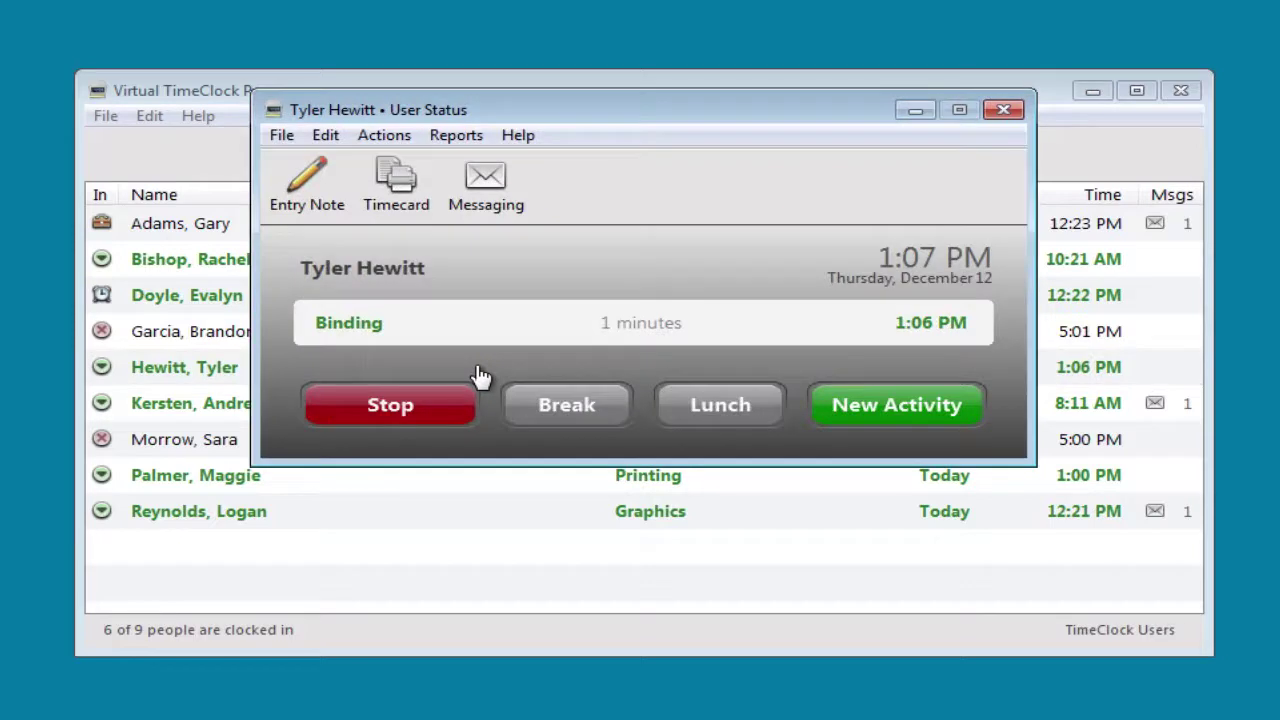
{"action": "left_click", "coordinate": [716, 405]}
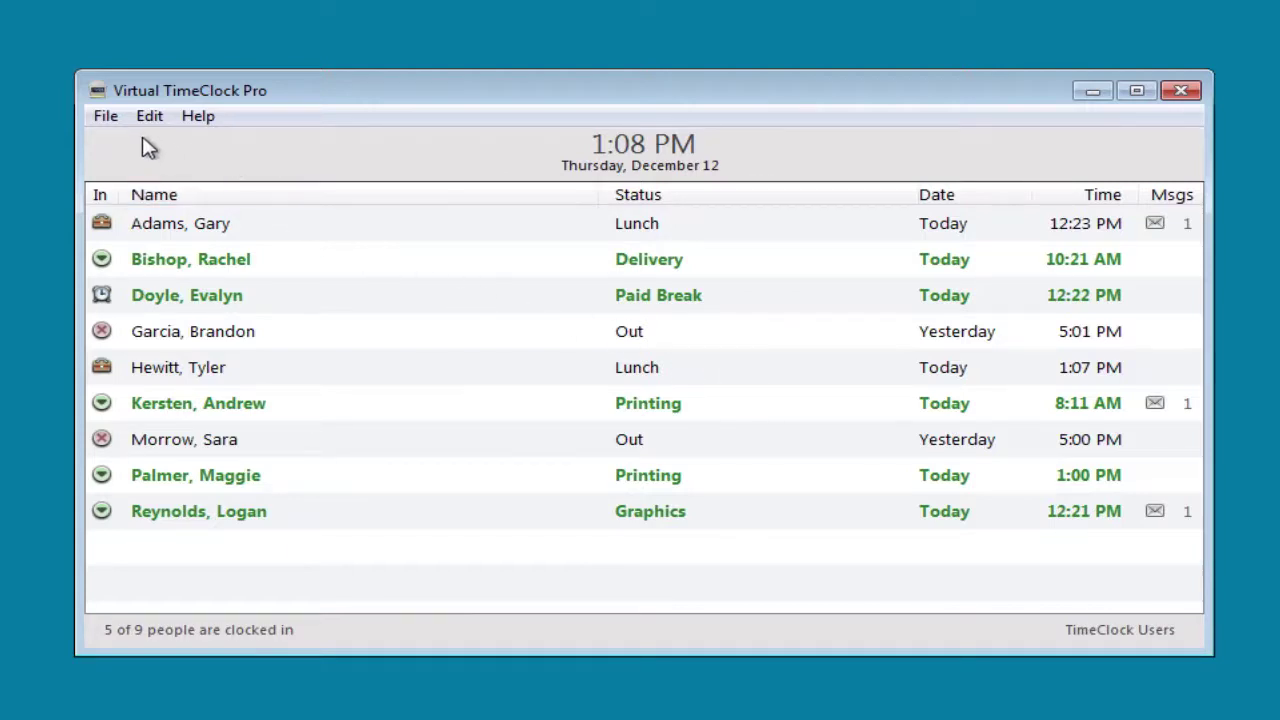
Step: Turn Administration On from the File menu using the administrator password
{"action": "left_click", "coordinate": [105, 117]}
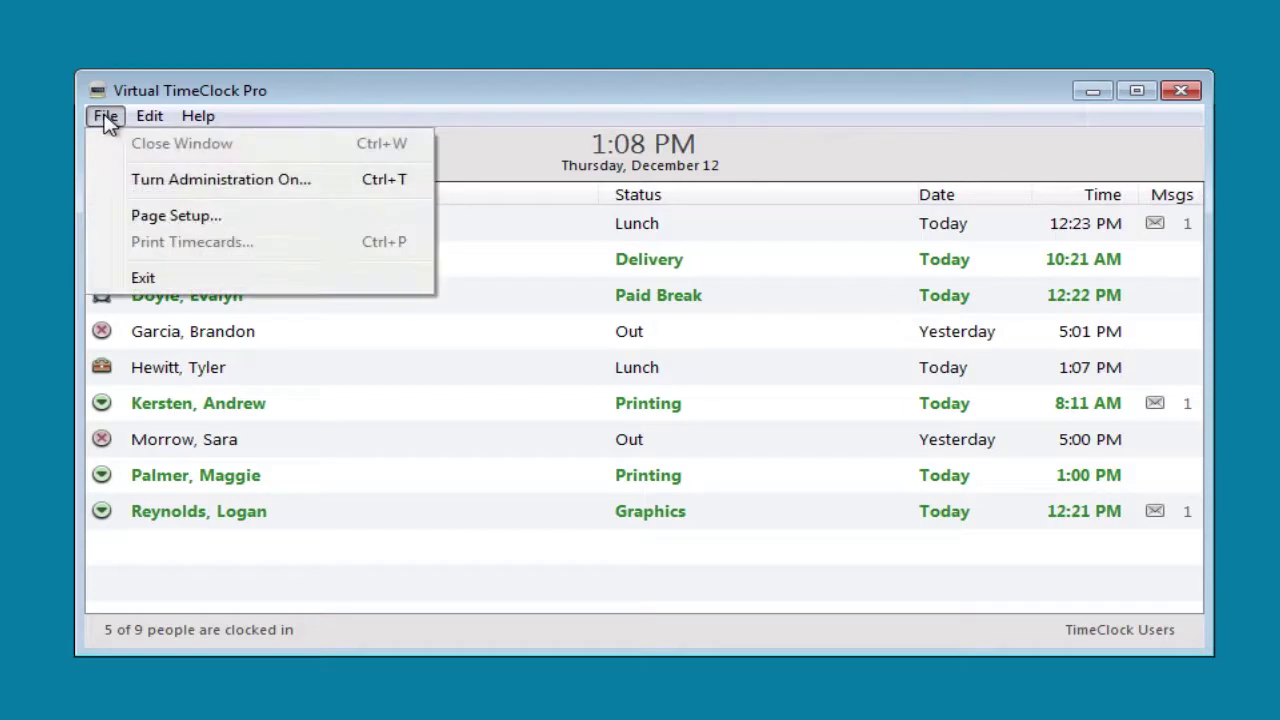
{"action": "left_click", "coordinate": [167, 181]}
{"action": "type", "text": "****"}
{"action": "key", "text": "Return"}
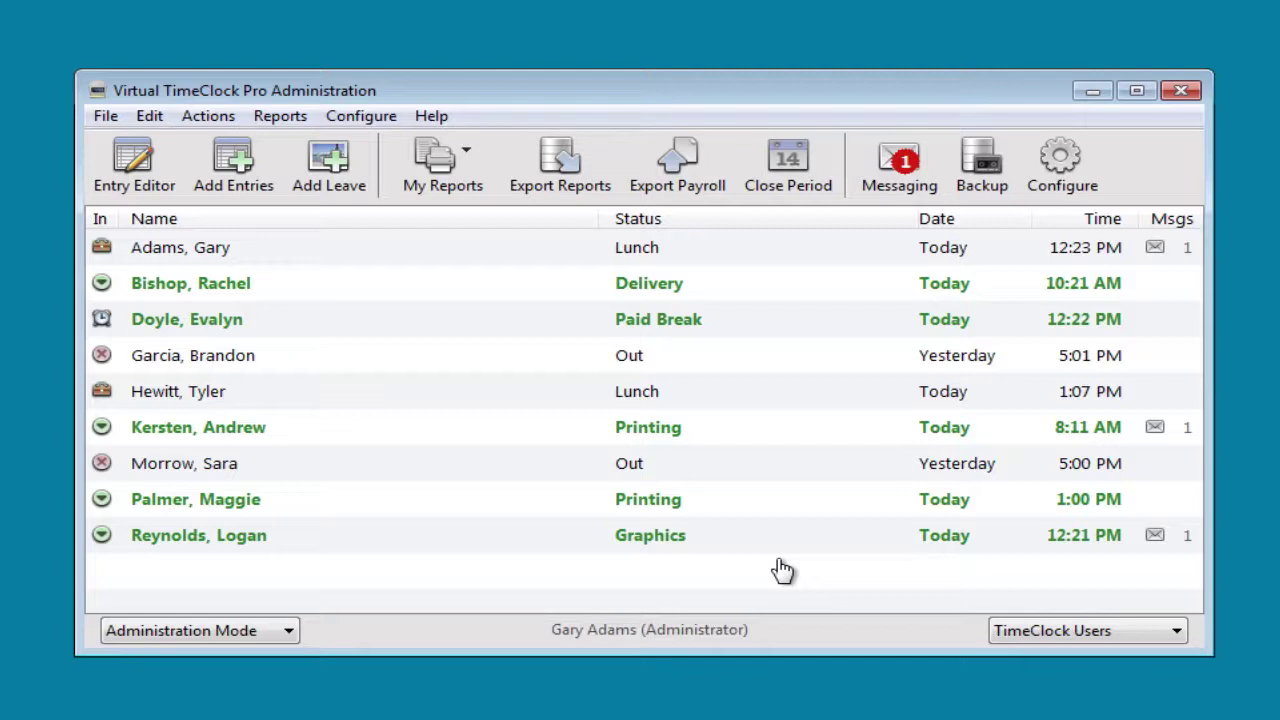
Step: Add and save an 8-hour Sick Leave entry dated 12/12/2013 for the employee out since yesterday
{"action": "left_click", "coordinate": [211, 220]}
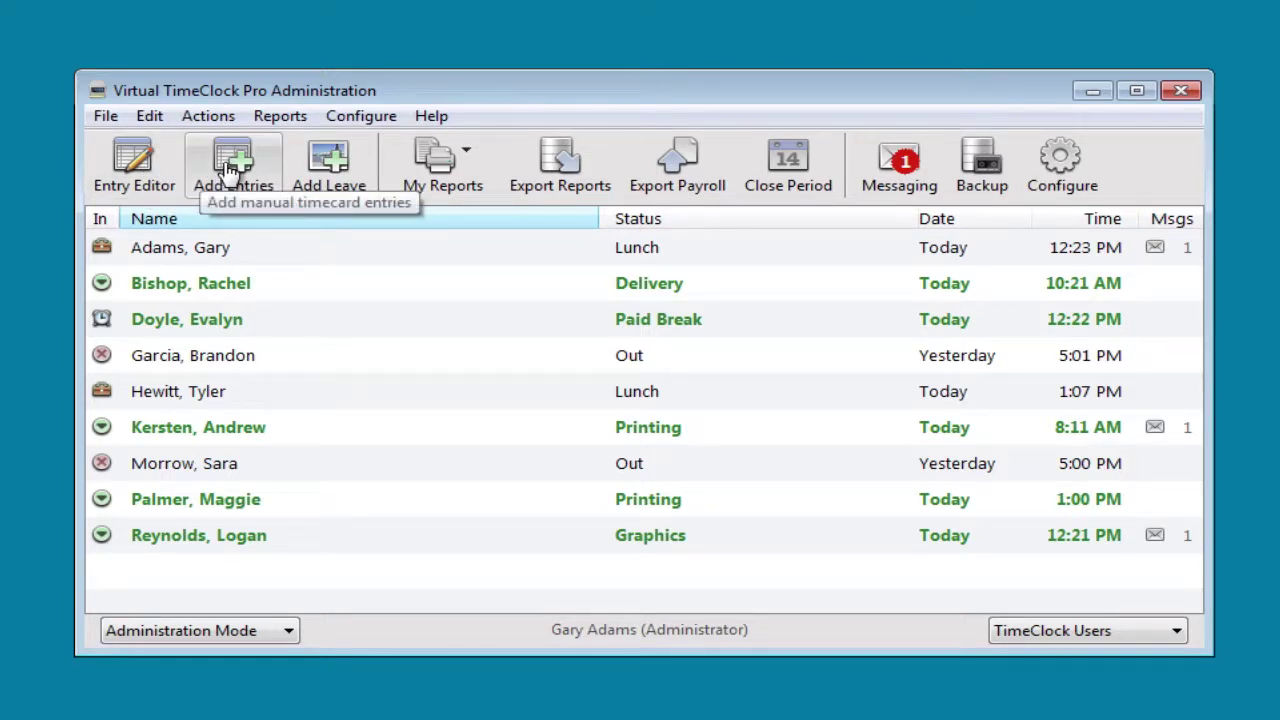
{"action": "left_click", "coordinate": [333, 166]}
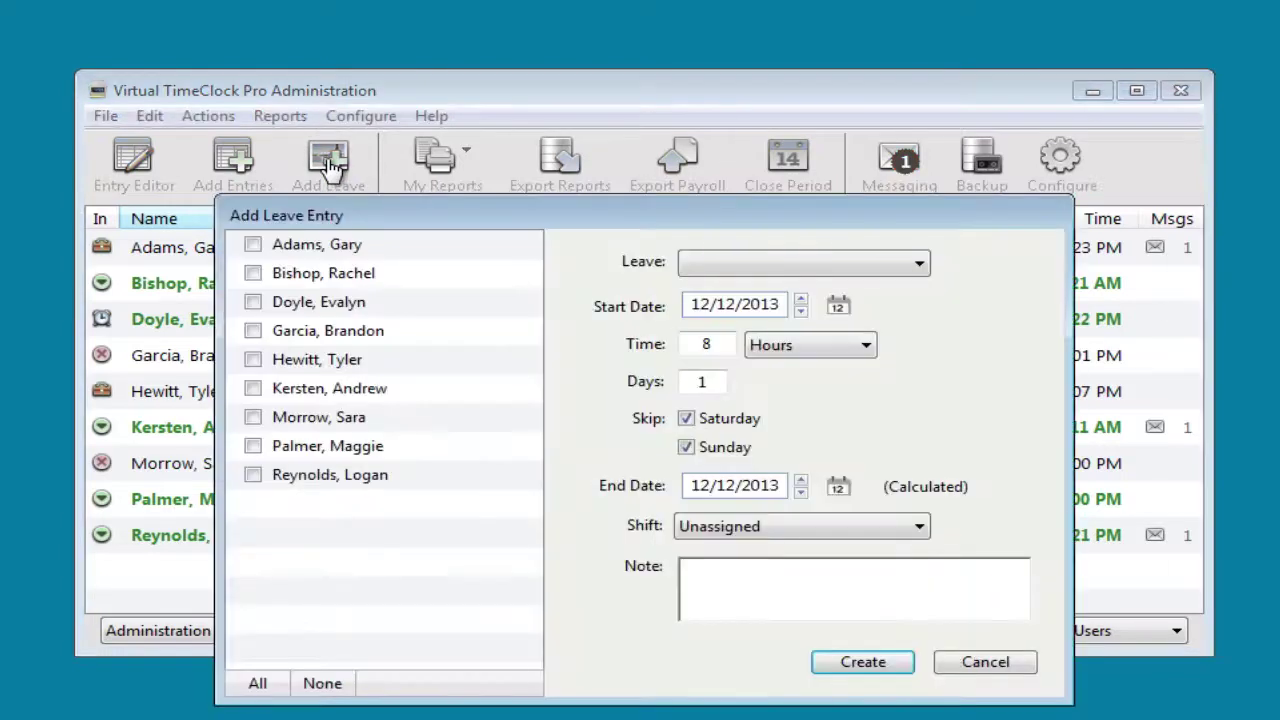
{"action": "left_click", "coordinate": [256, 333]}
{"action": "left_click", "coordinate": [778, 266]}
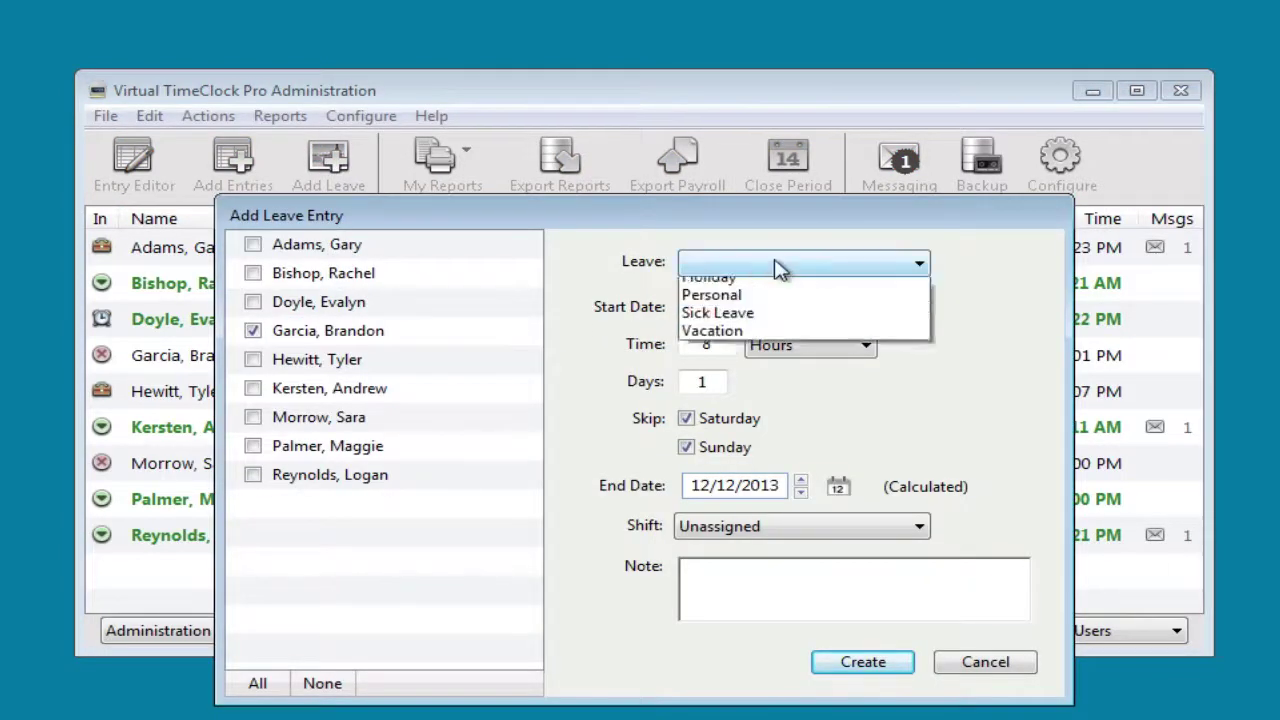
{"action": "left_click", "coordinate": [763, 324]}
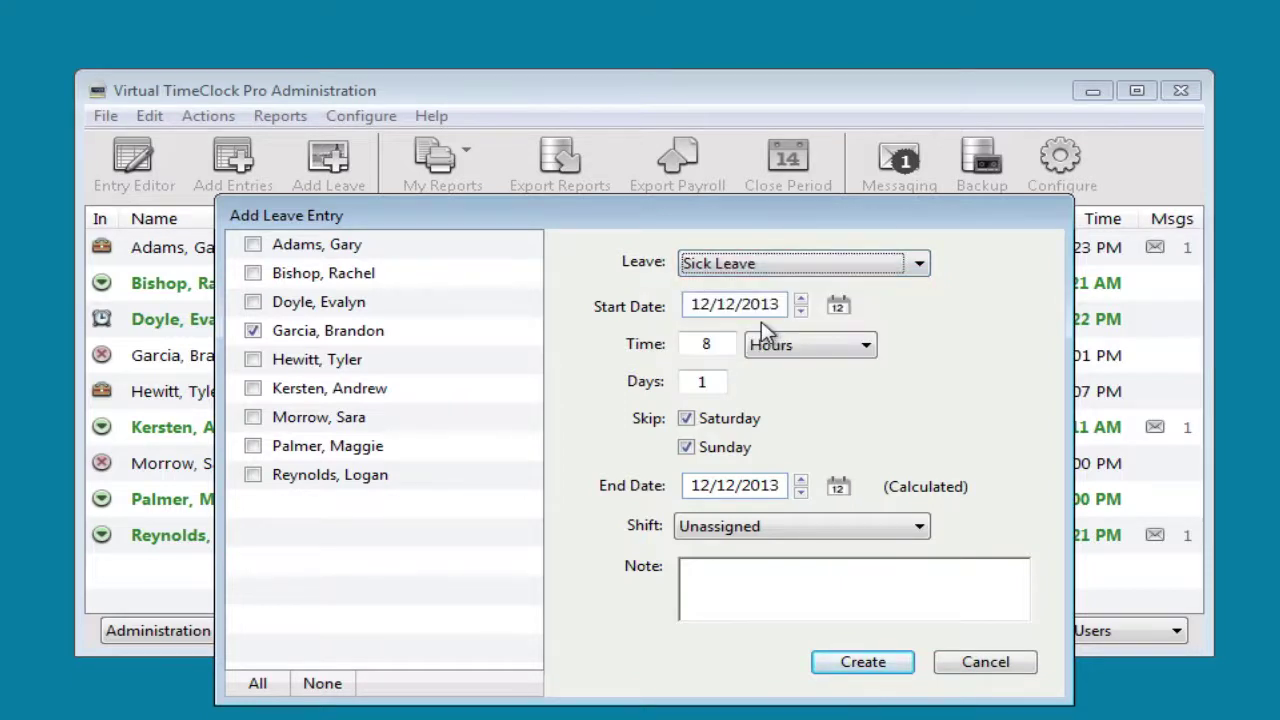
{"action": "left_click", "coordinate": [861, 664]}
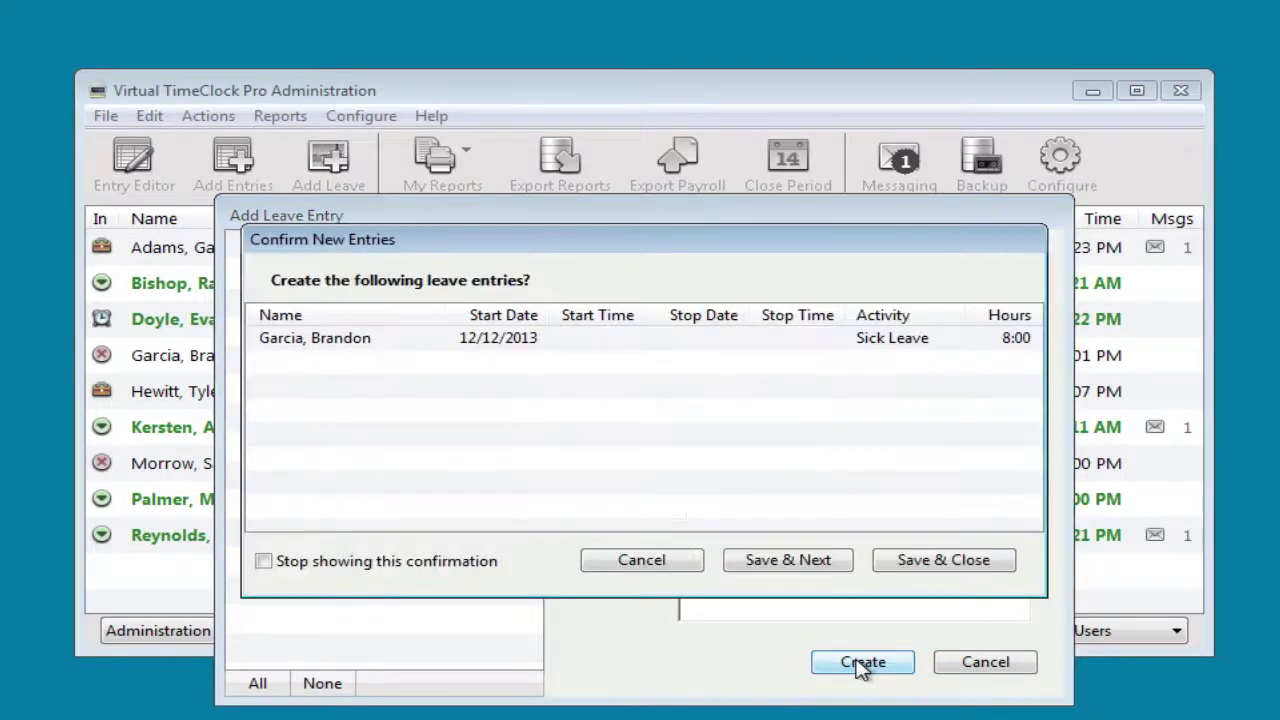
{"action": "left_click", "coordinate": [910, 563]}
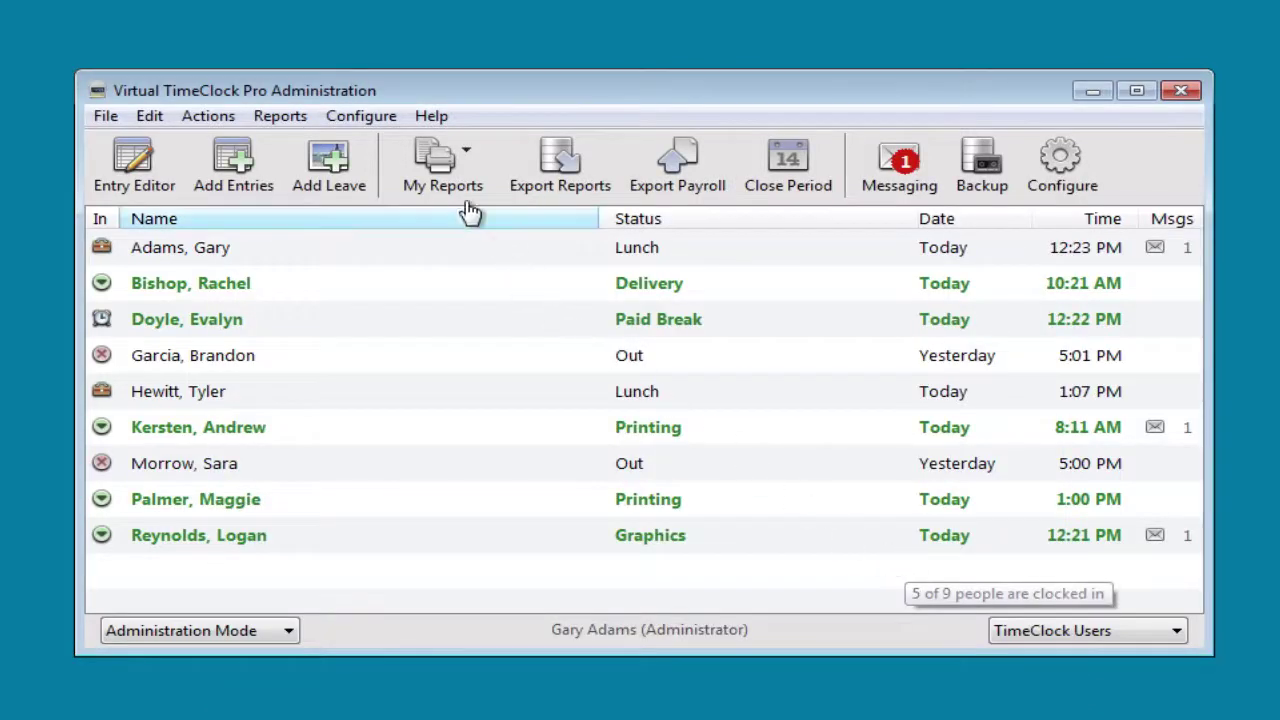
Step: Open the first employee's 7:58 AM Binding entry from the Timecard Detail report
{"action": "left_click", "coordinate": [448, 175]}
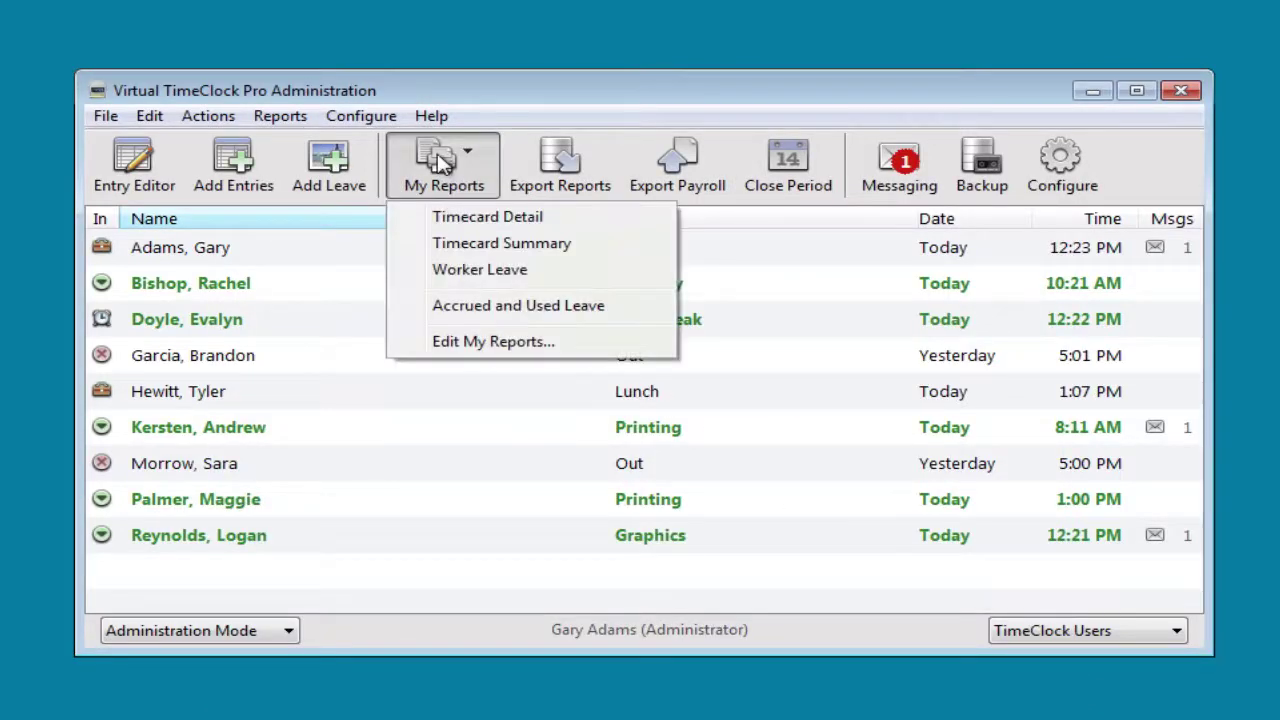
{"action": "left_click", "coordinate": [463, 224]}
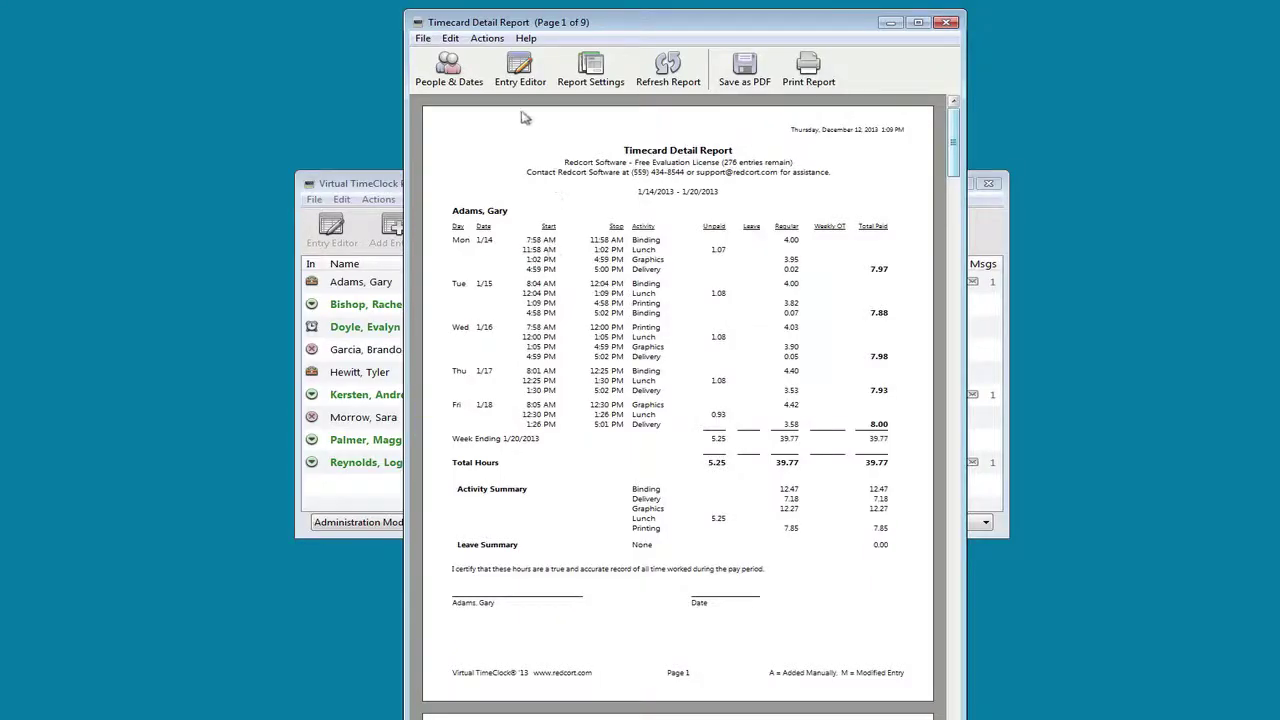
{"action": "left_click", "coordinate": [518, 78]}
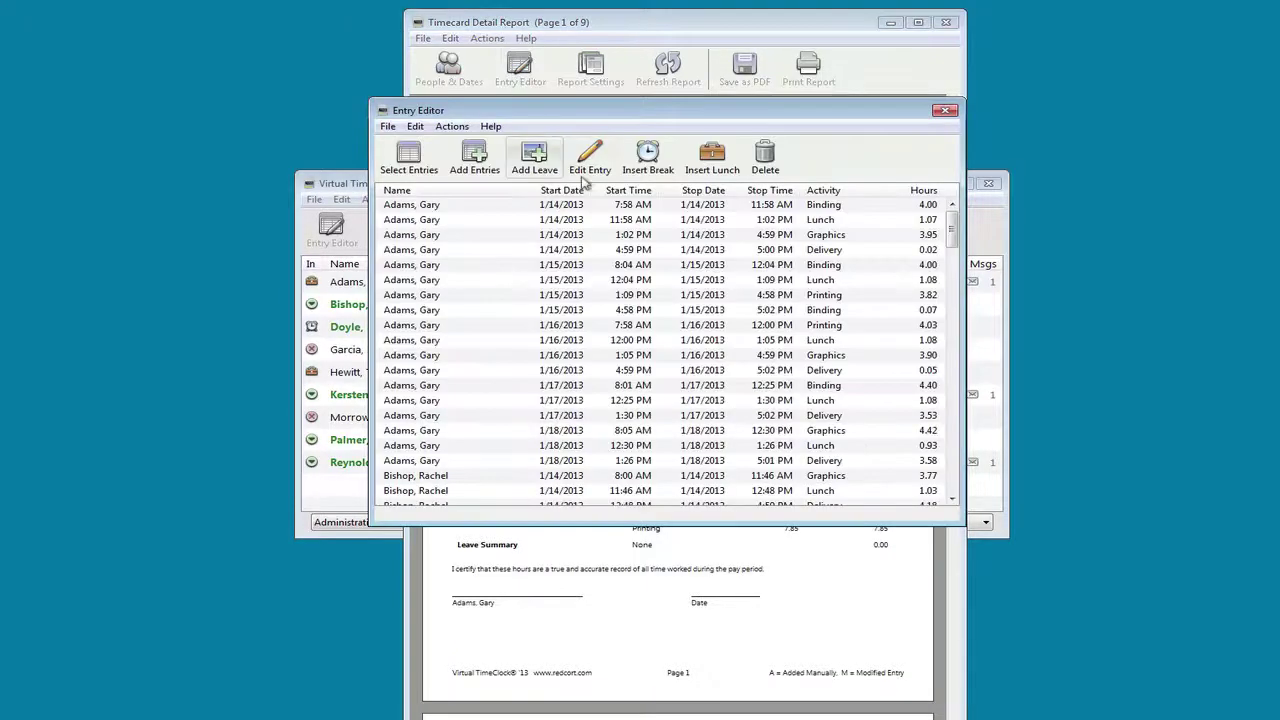
{"action": "double_click", "coordinate": [592, 210]}
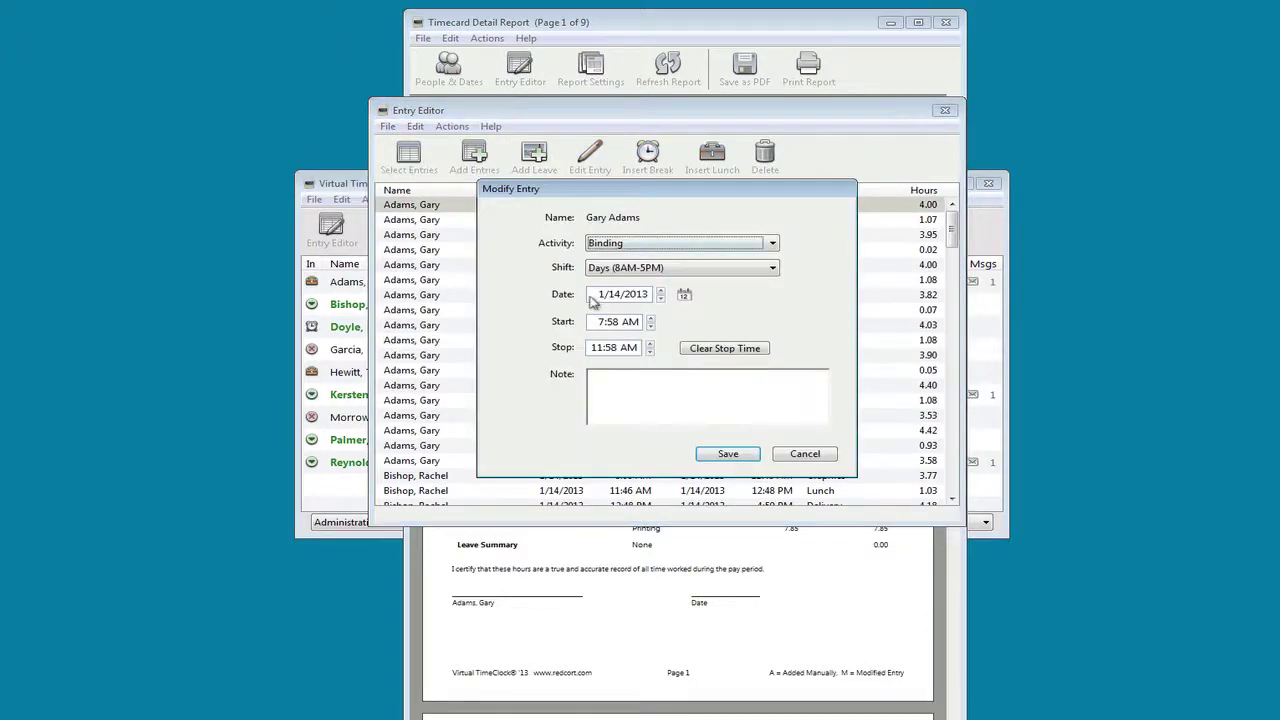
Step: Change the start hour to 6, making it 6:58 AM, save, and close the report
{"action": "left_click", "coordinate": [600, 326]}
{"action": "type", "text": "6"}
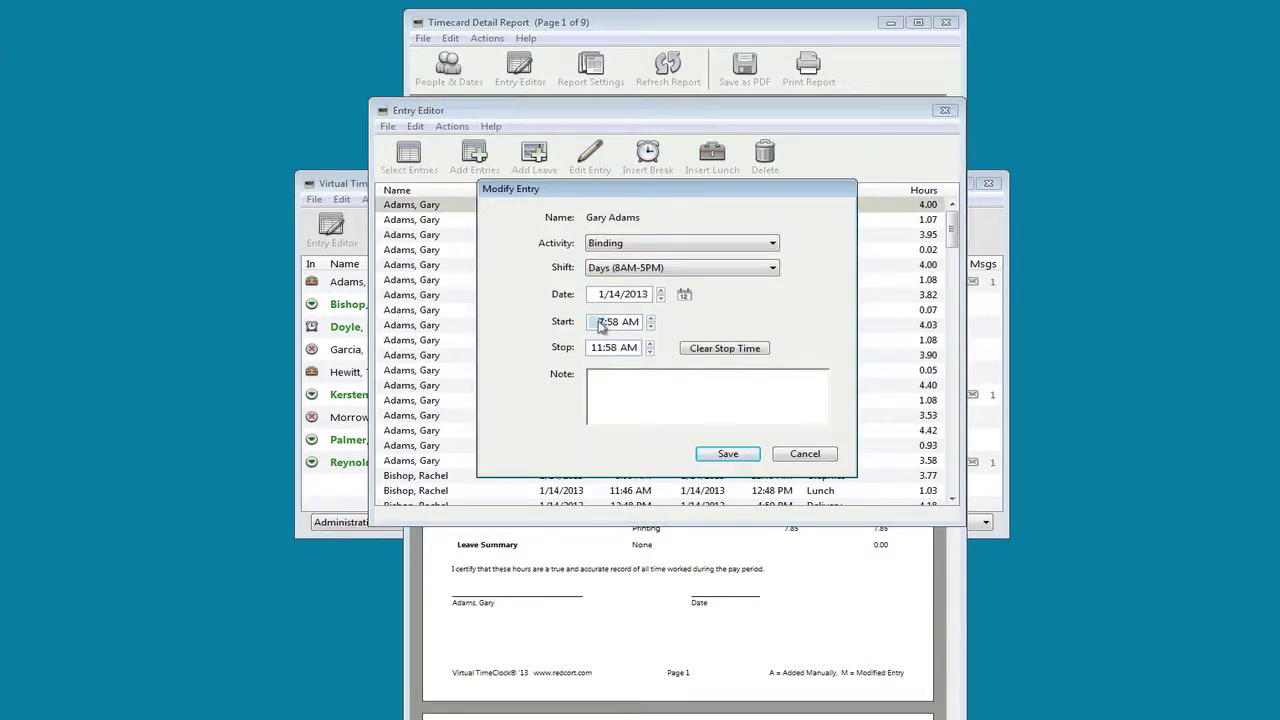
{"action": "left_click", "coordinate": [728, 455]}
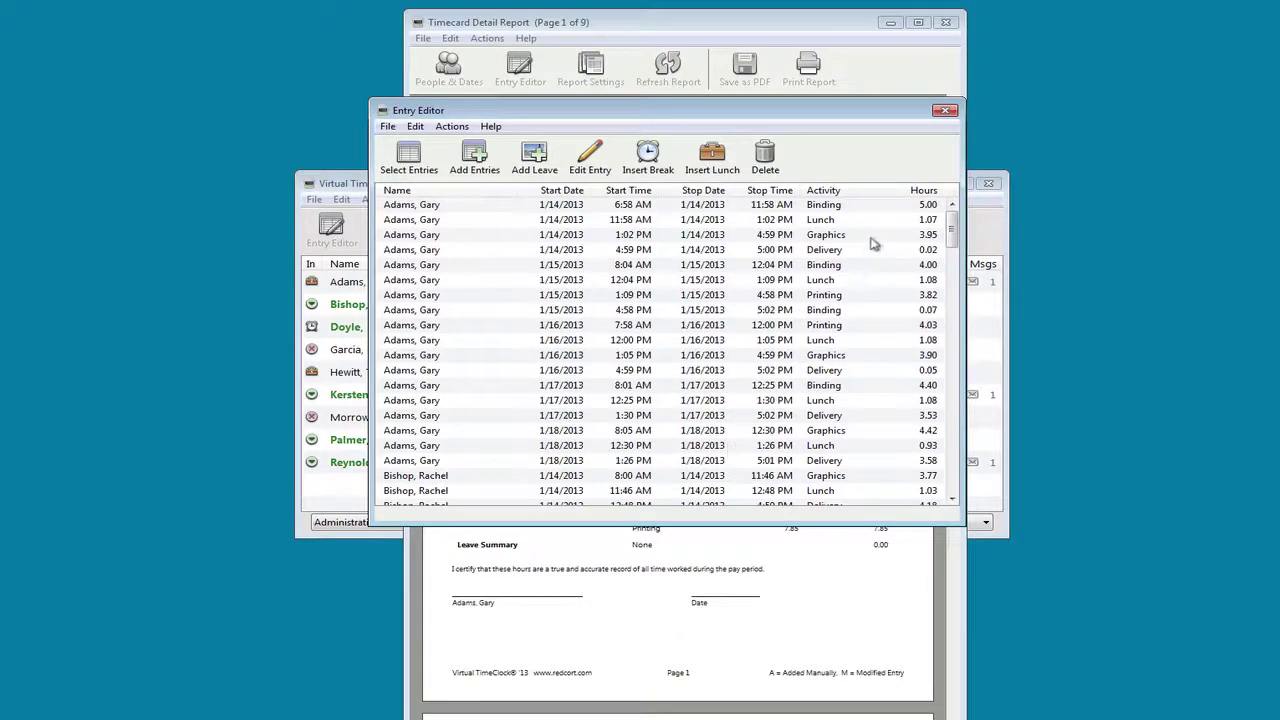
{"action": "left_click", "coordinate": [945, 110]}
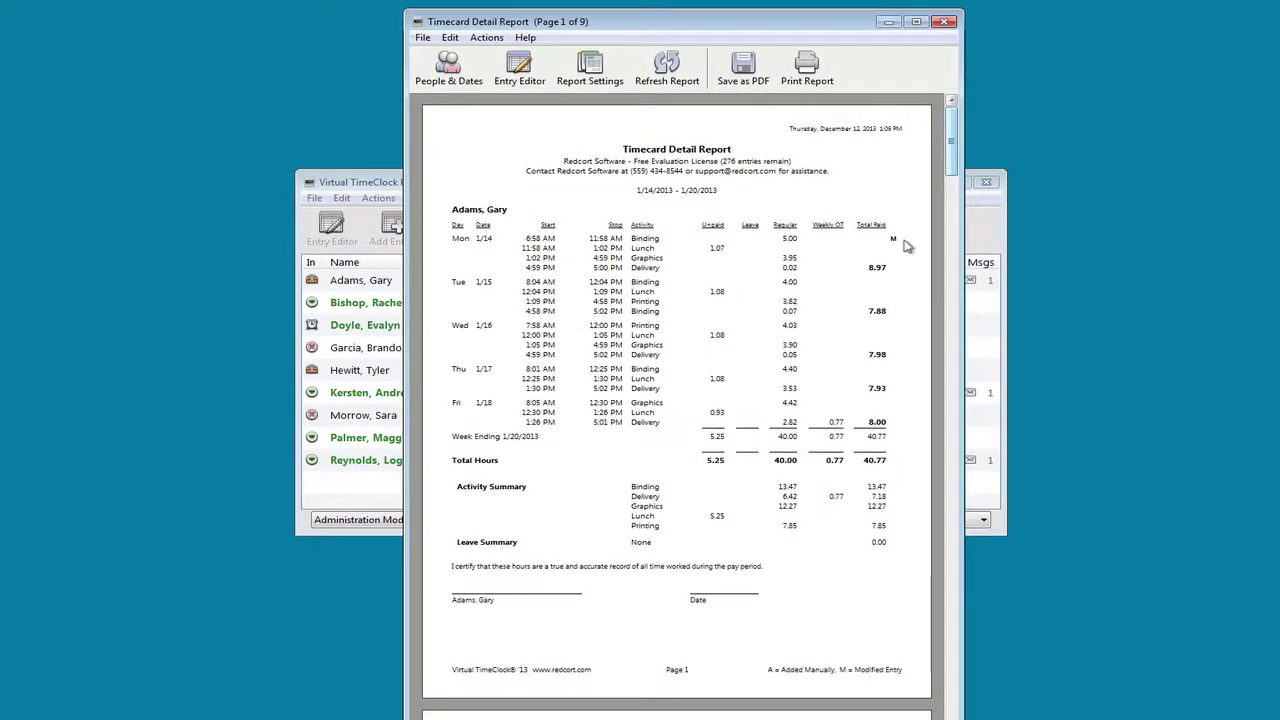
{"action": "left_click", "coordinate": [943, 21]}
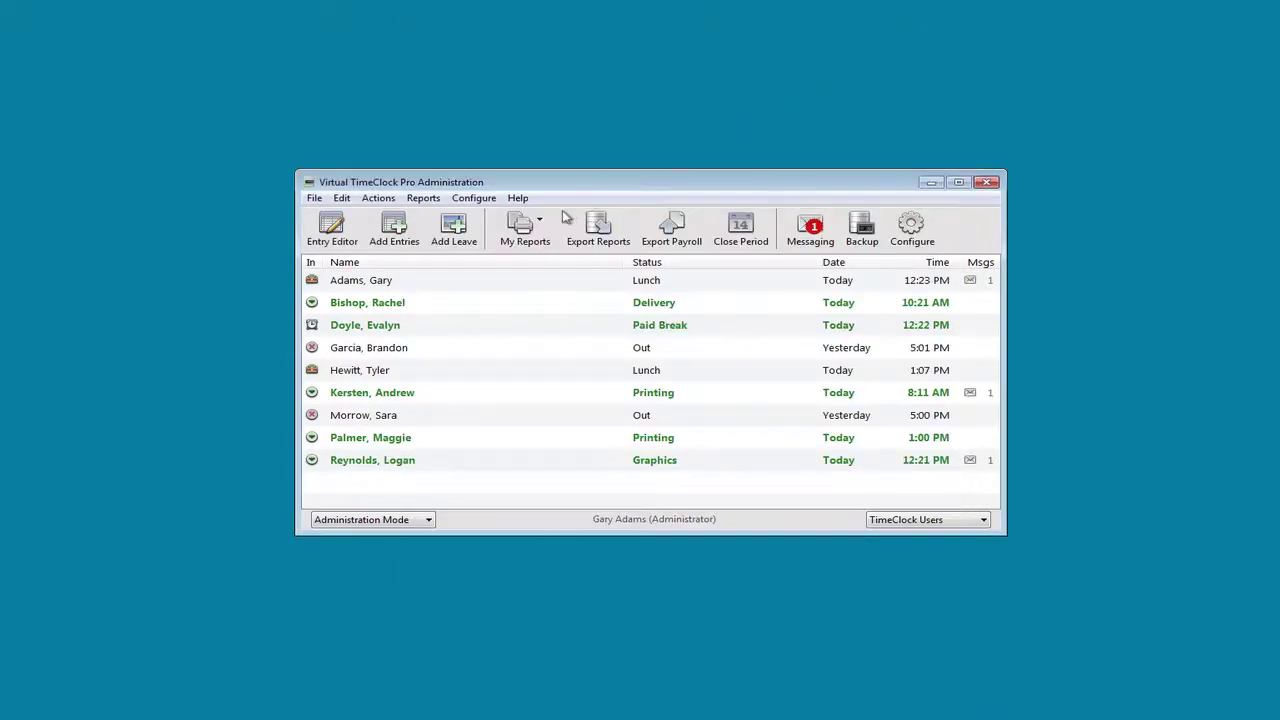
{"action": "left_click", "coordinate": [514, 226]}
{"action": "left_click", "coordinate": [525, 278]}
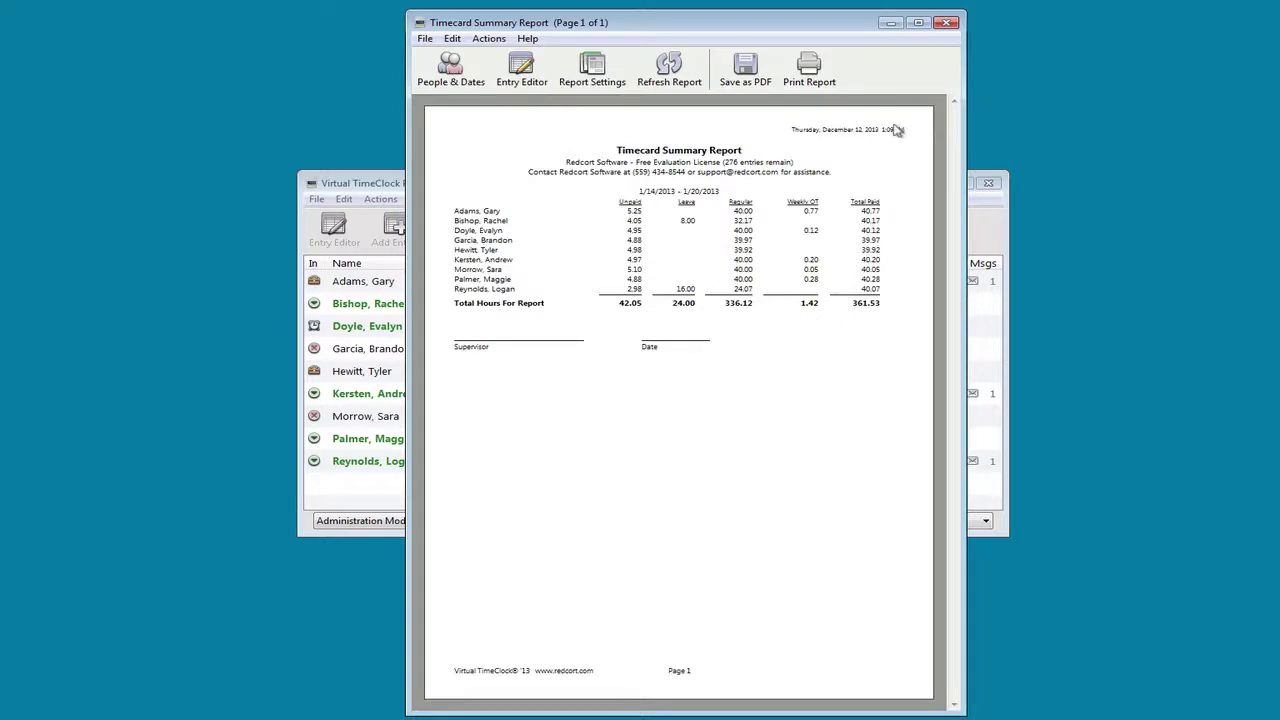
{"action": "left_click", "coordinate": [946, 22]}
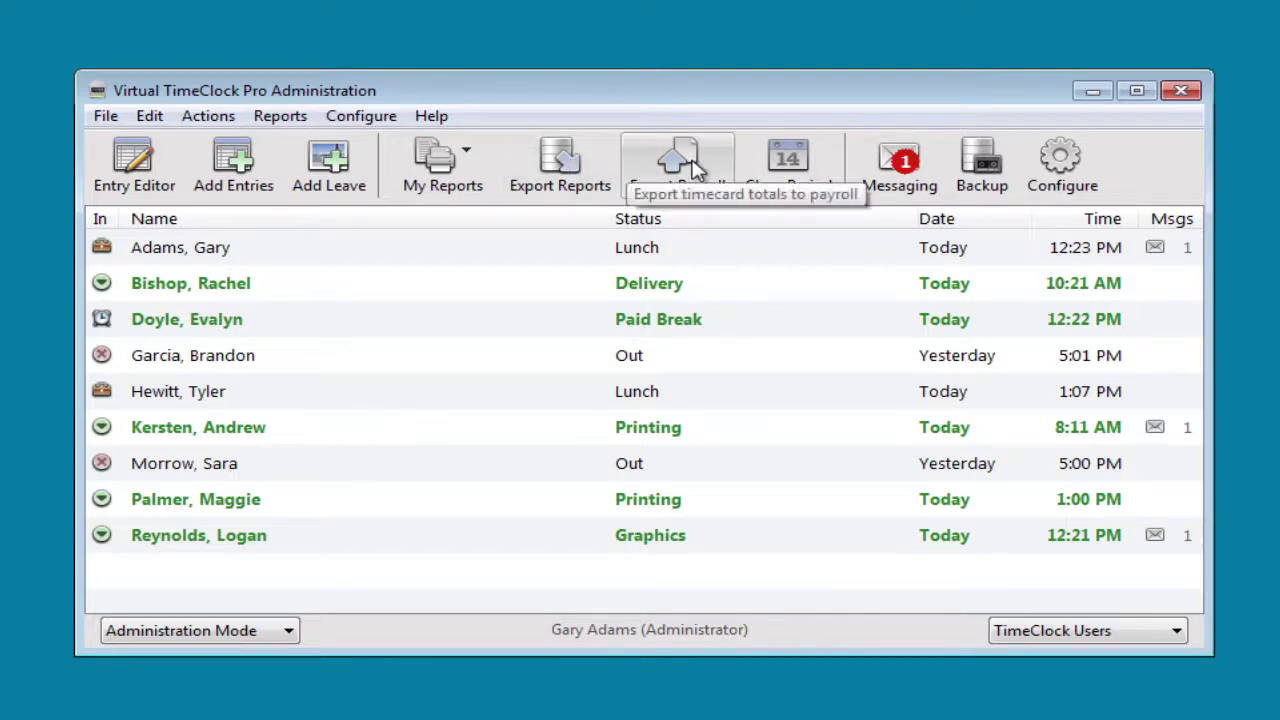
{"action": "left_click", "coordinate": [690, 165]}
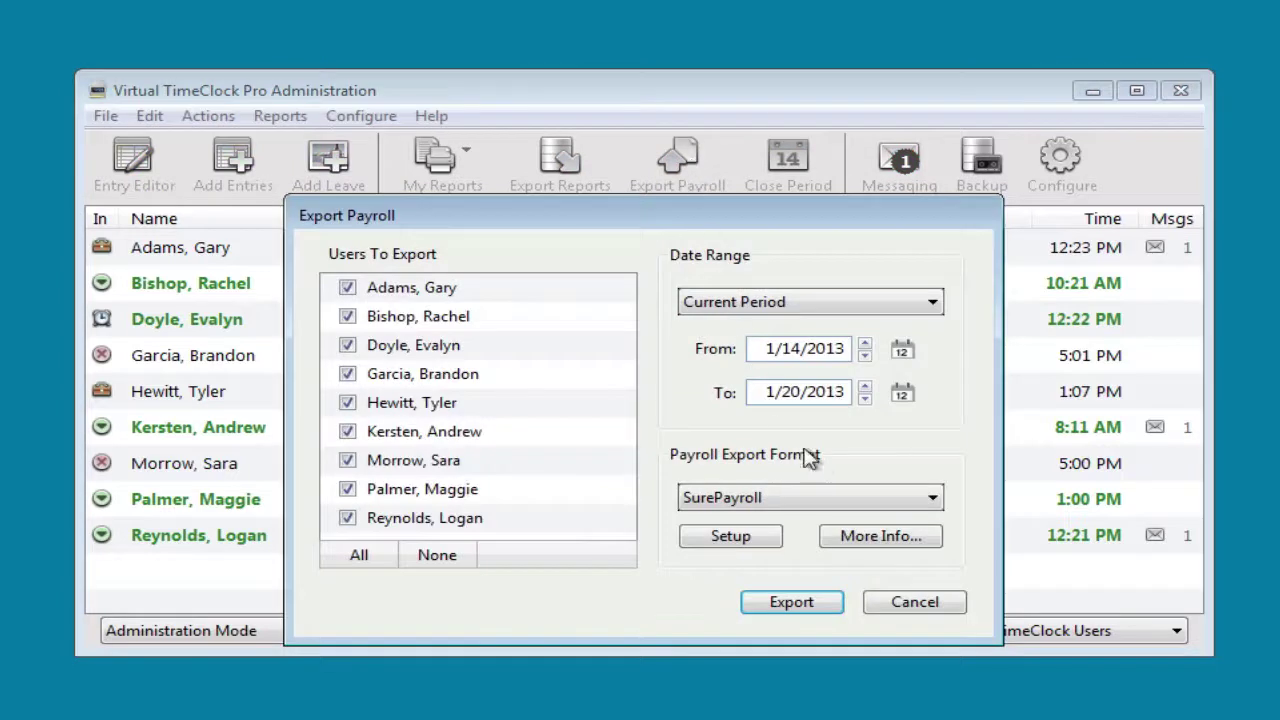
{"action": "left_click", "coordinate": [890, 503]}
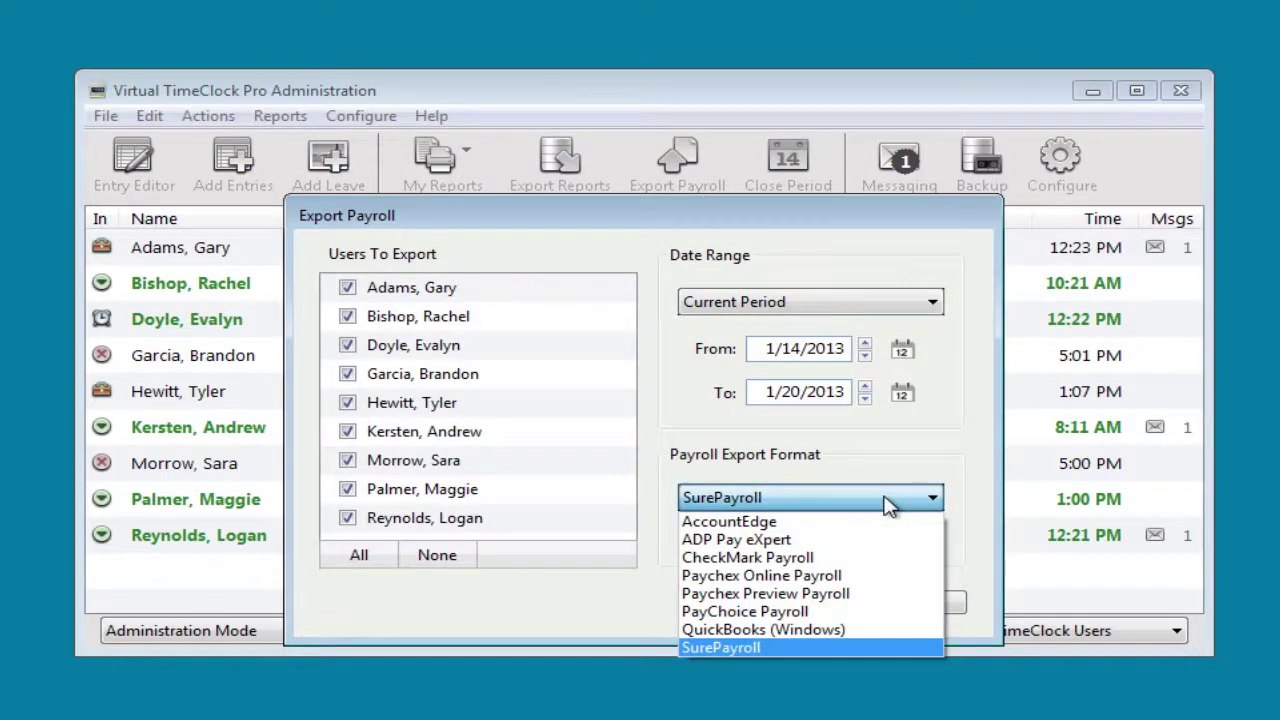
{"action": "left_click", "coordinate": [889, 505]}
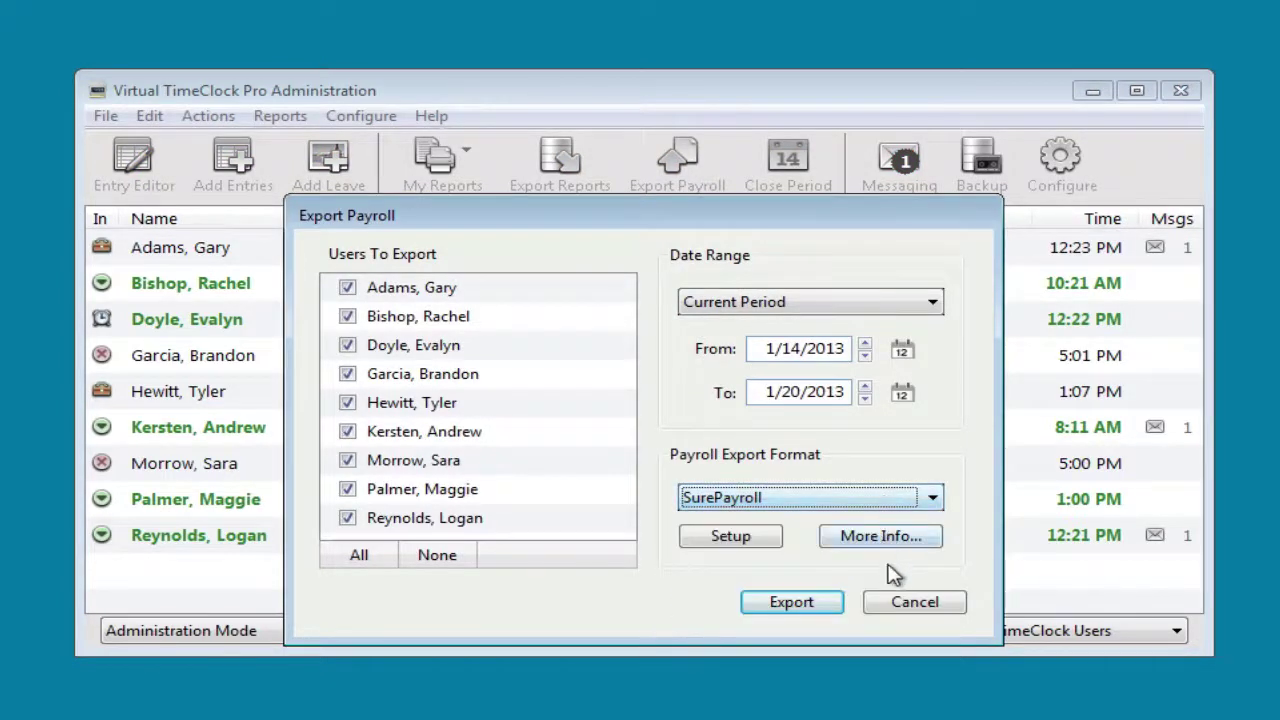
{"action": "left_click", "coordinate": [903, 603]}
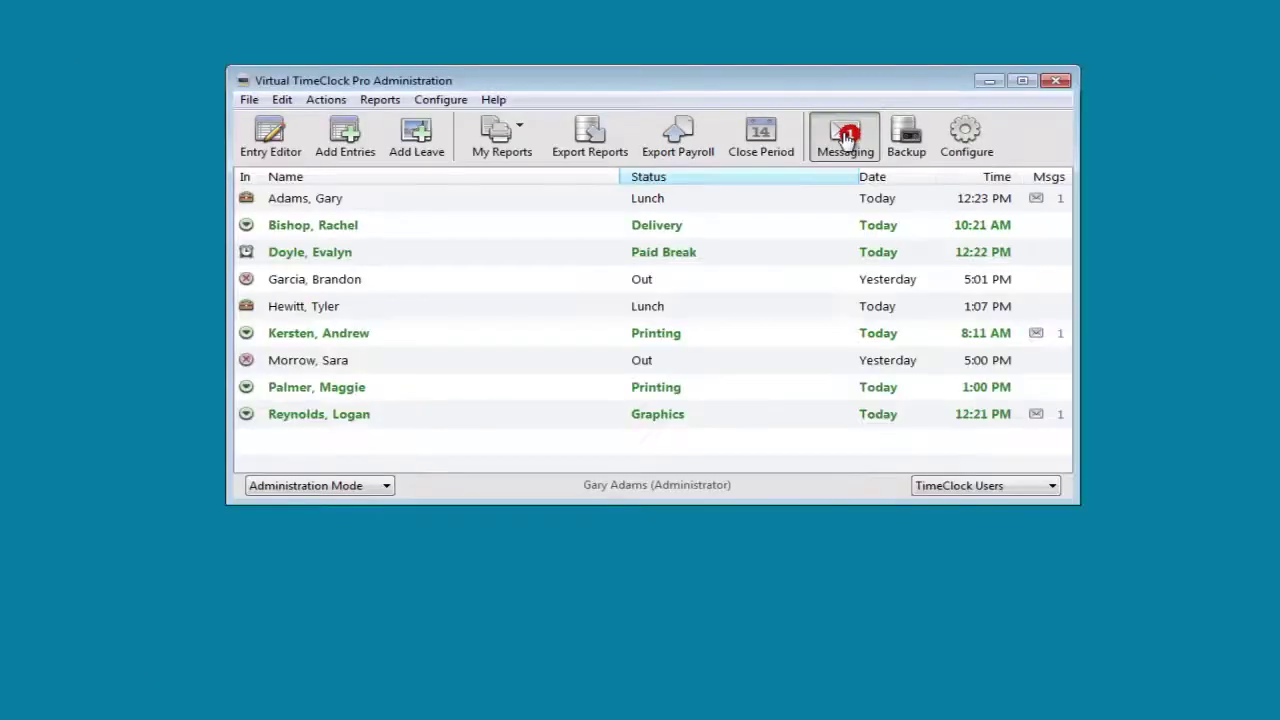
{"action": "left_click", "coordinate": [900, 168]}
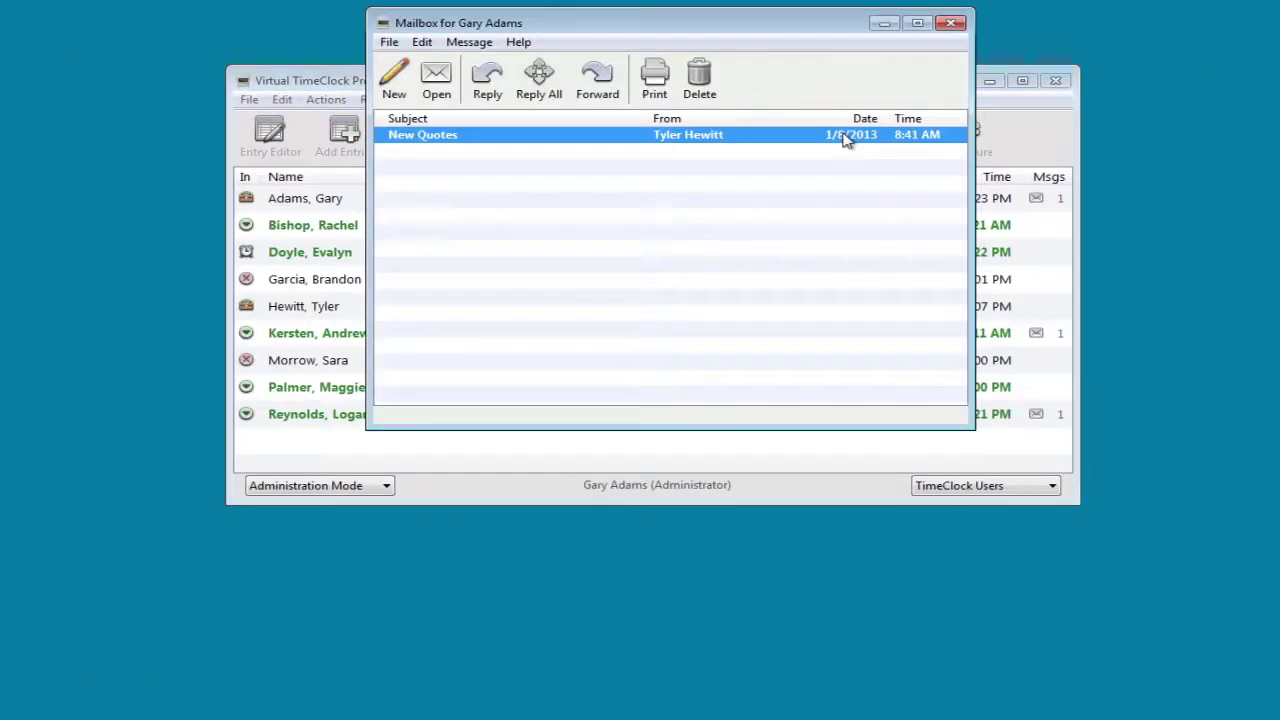
Step: Read the New Quotes message, close the mailbox, and open Configure Users
{"action": "double_click", "coordinate": [619, 136]}
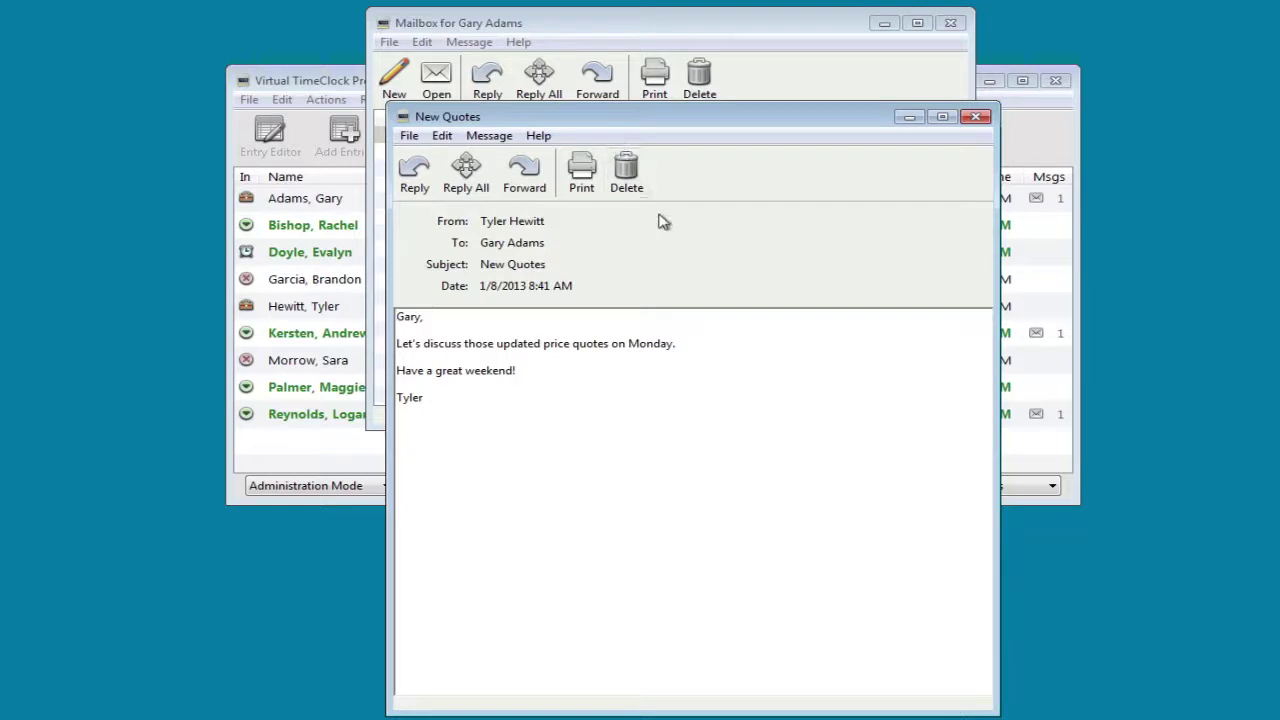
{"action": "left_click", "coordinate": [978, 119]}
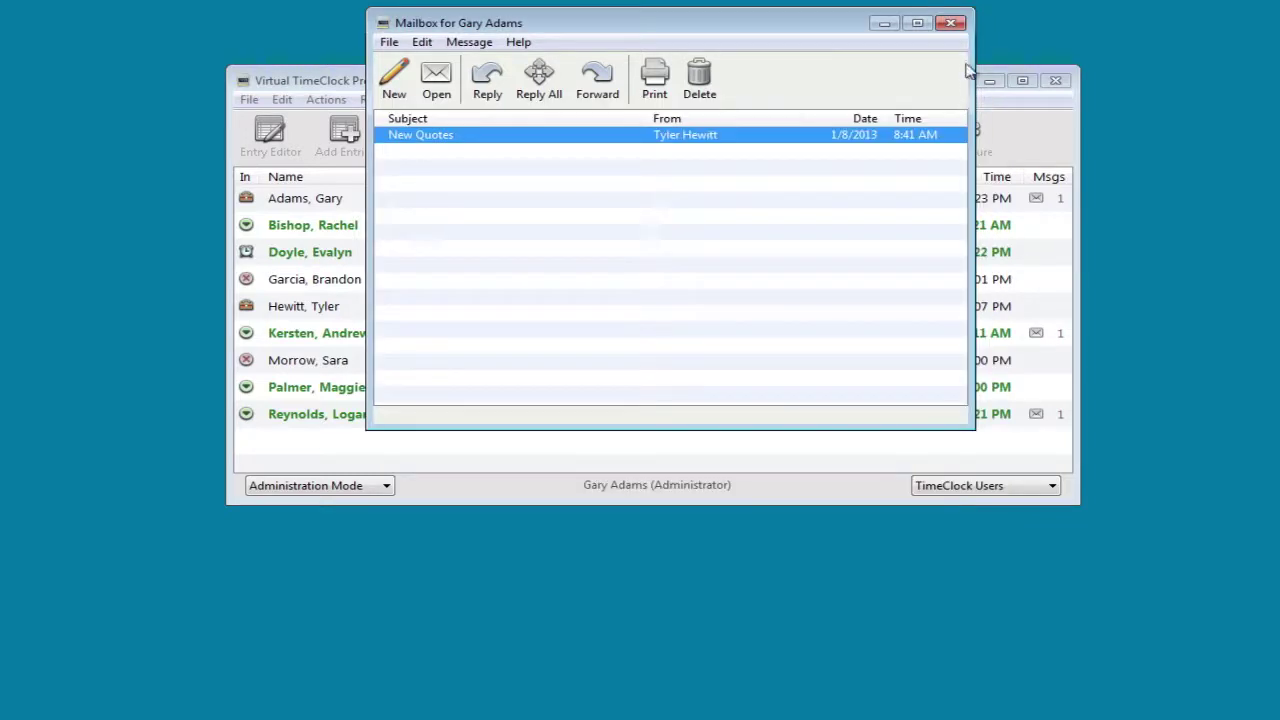
{"action": "left_click", "coordinate": [953, 25]}
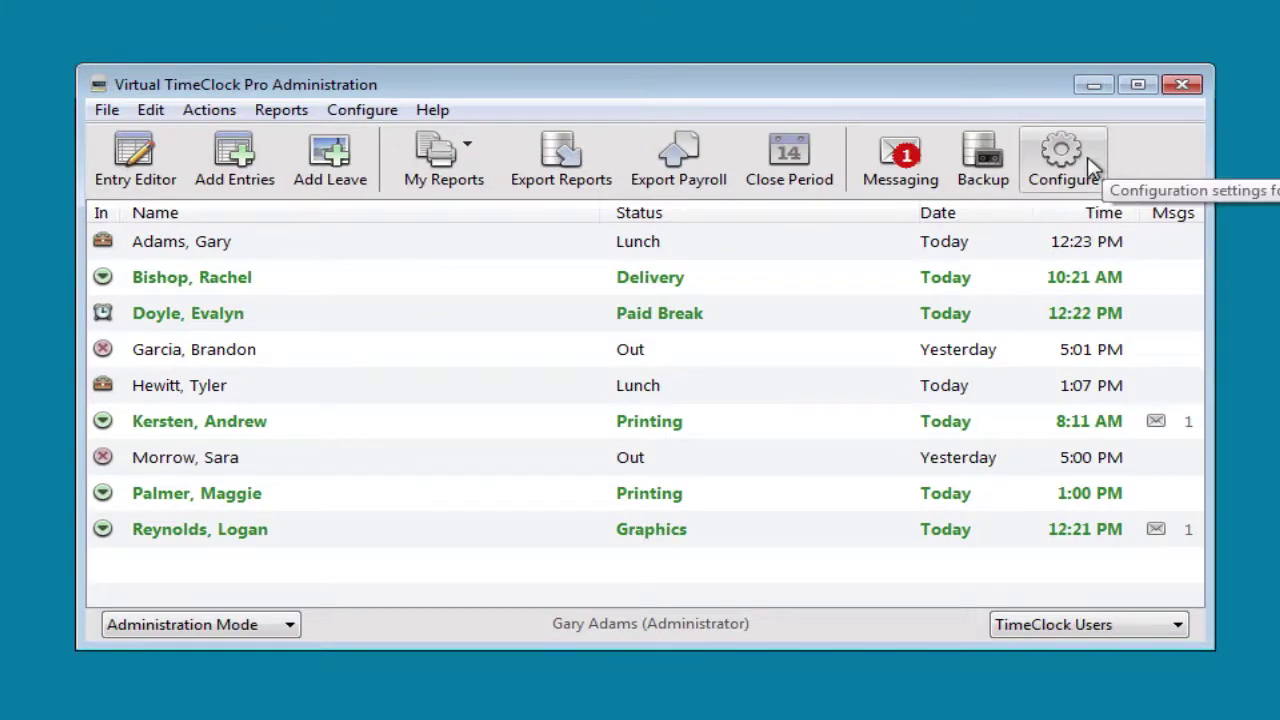
{"action": "left_click", "coordinate": [1093, 170]}
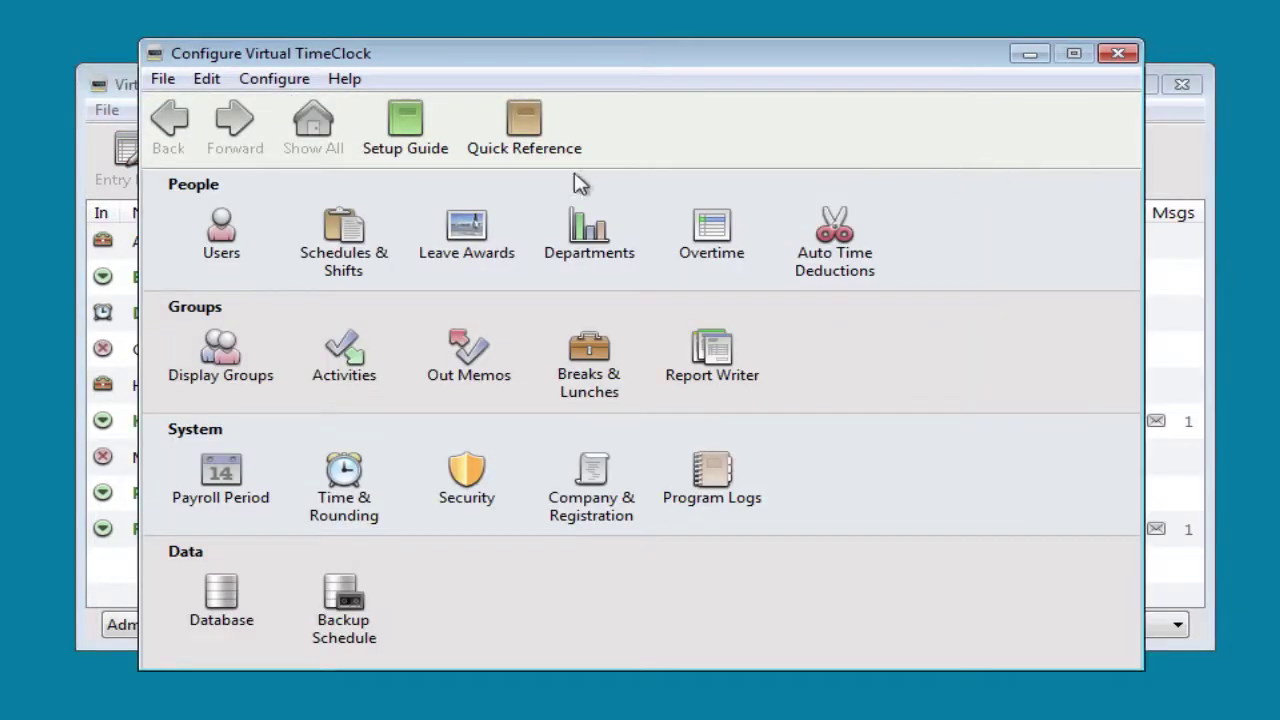
{"action": "left_click", "coordinate": [221, 233]}
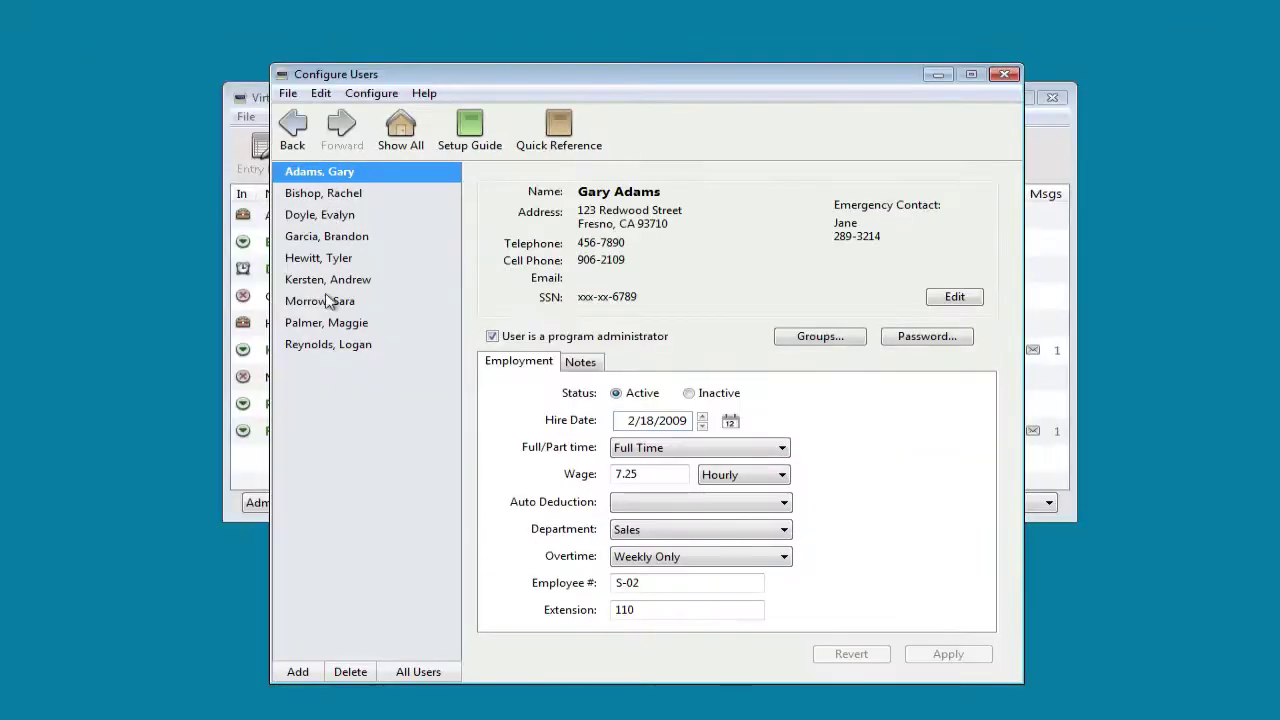
Step: Create a user via Add > New User with the employee's first and last name, then save
{"action": "left_click", "coordinate": [296, 672]}
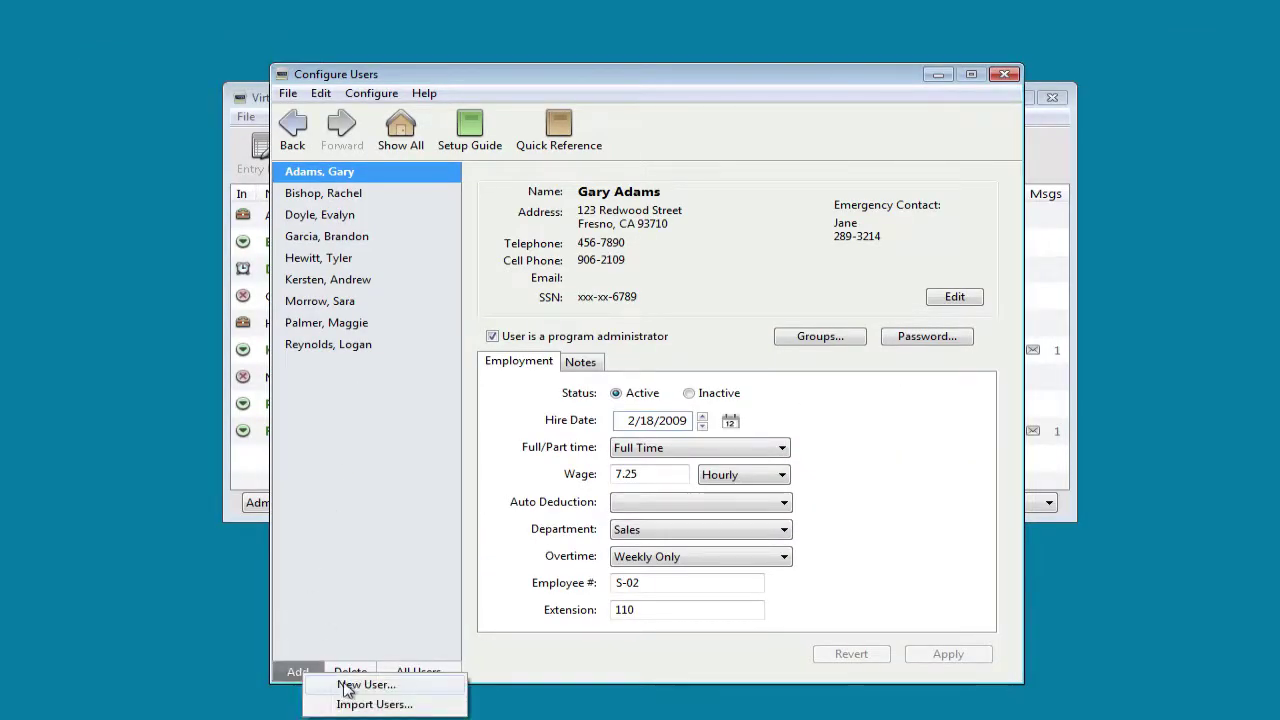
{"action": "left_click", "coordinate": [353, 686]}
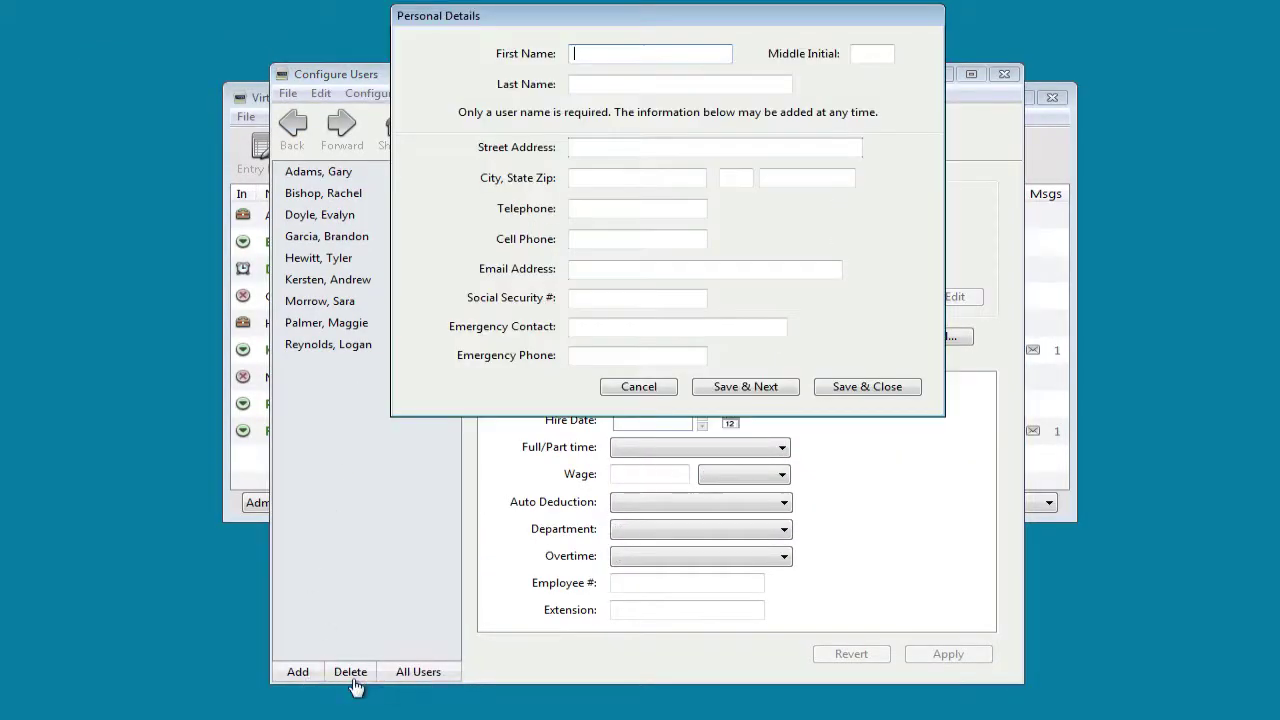
{"action": "left_click", "coordinate": [640, 84]}
{"action": "type", "text": "Morrow"}
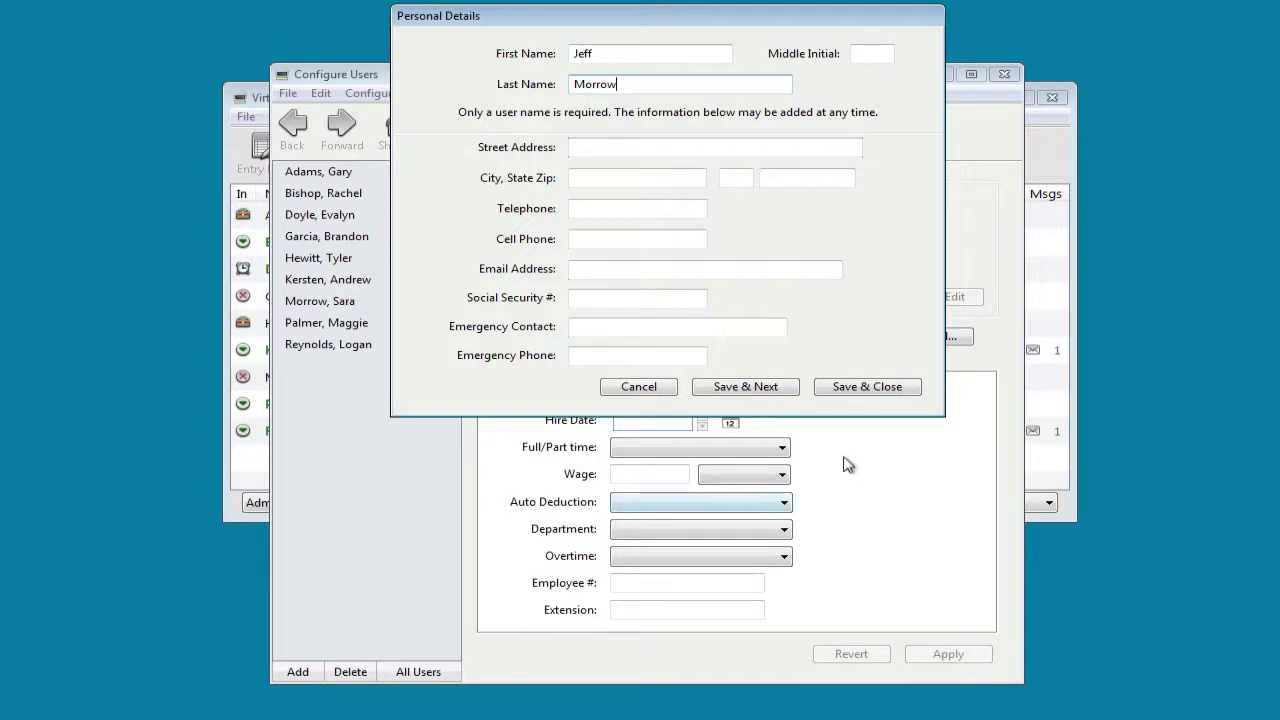
{"action": "left_click", "coordinate": [888, 390]}
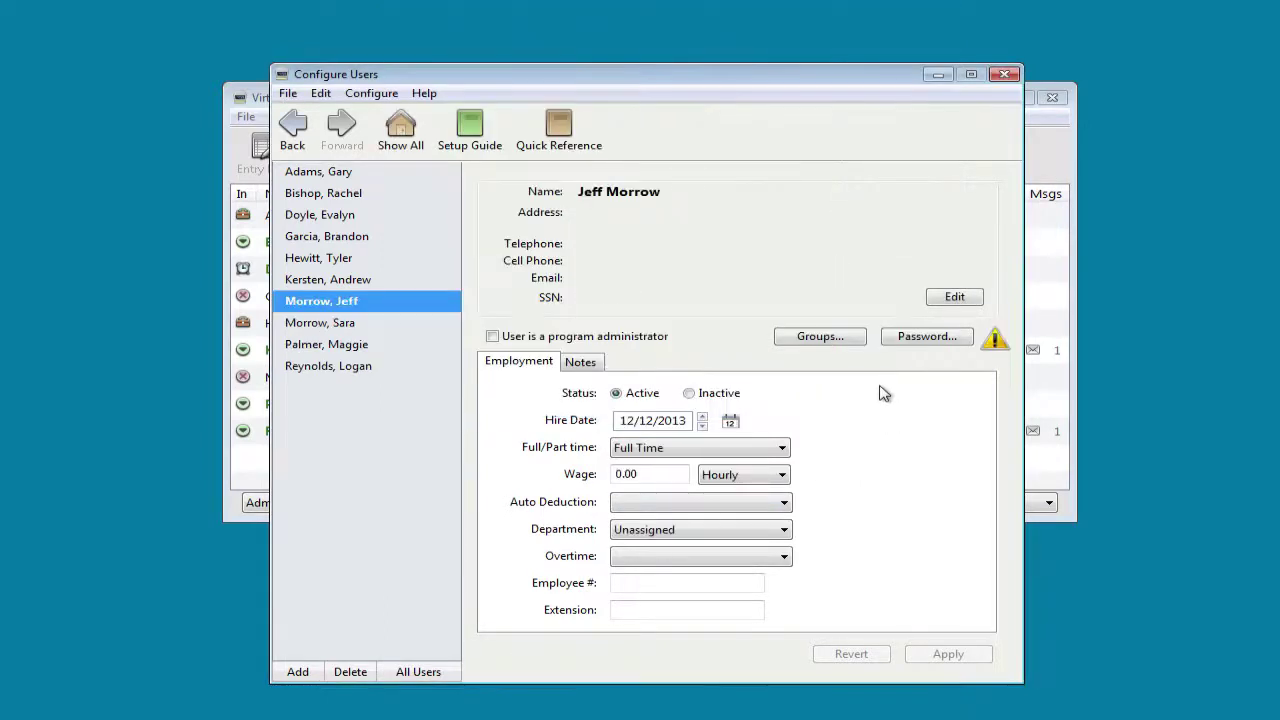
Step: Enable 'Early clock in records shift start time' on the Days (8AM-5PM) shift and apply it
{"action": "left_click", "coordinate": [395, 131]}
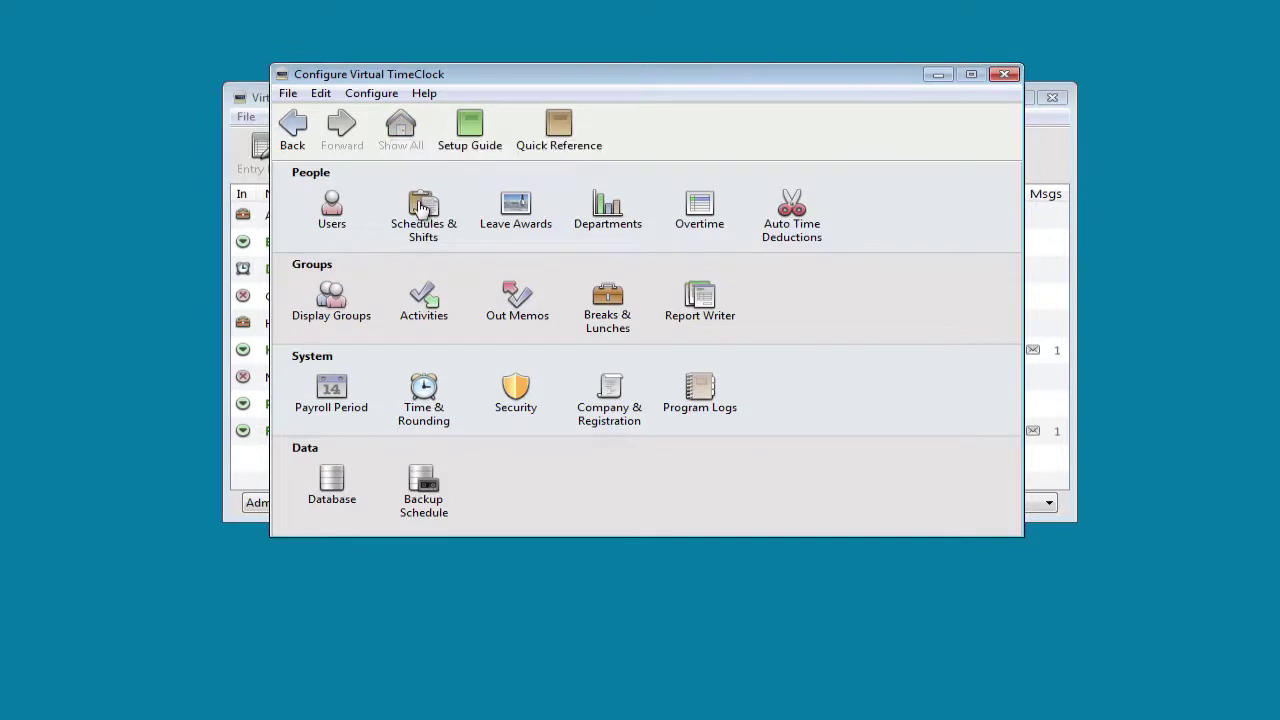
{"action": "left_click", "coordinate": [424, 208]}
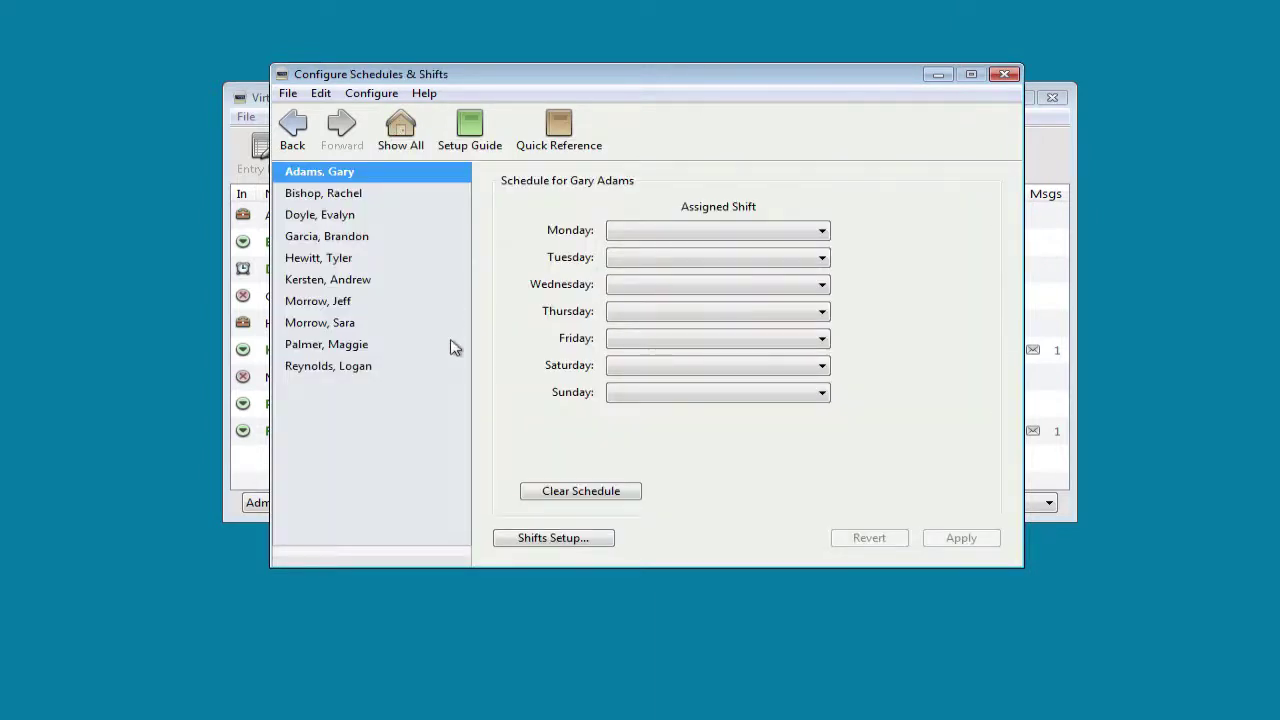
{"action": "left_click", "coordinate": [550, 539]}
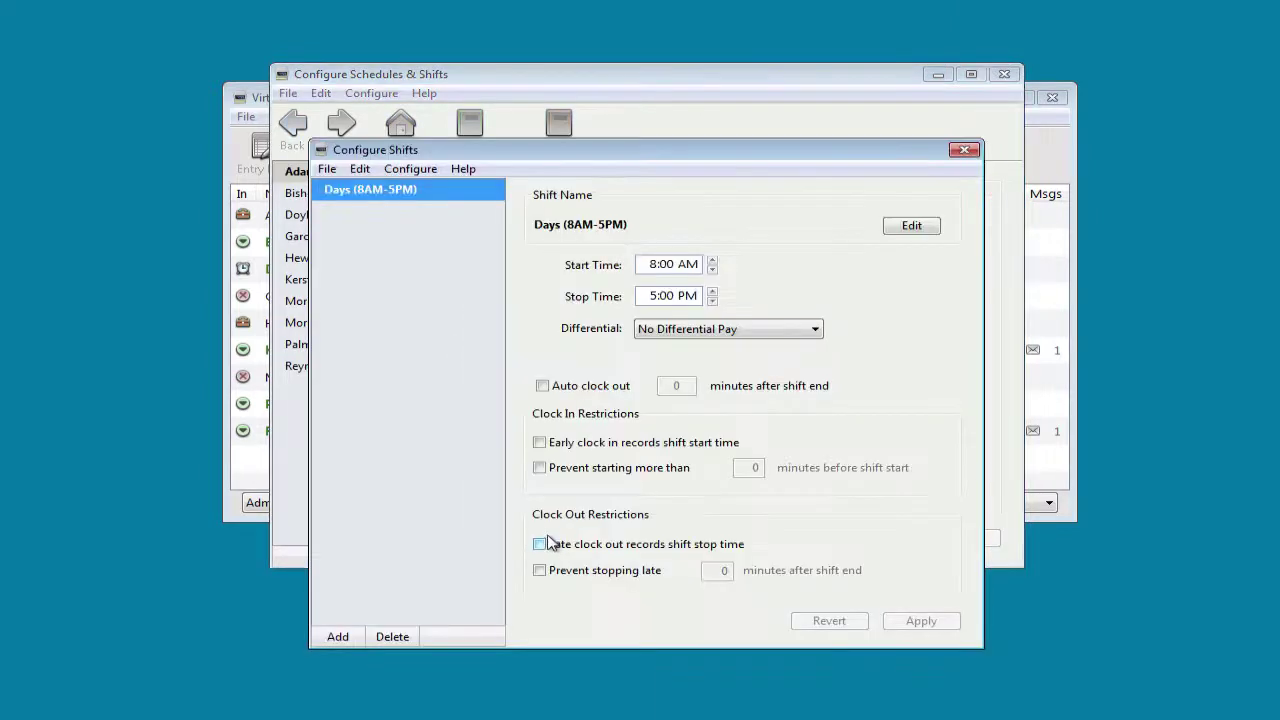
{"action": "left_click", "coordinate": [549, 442]}
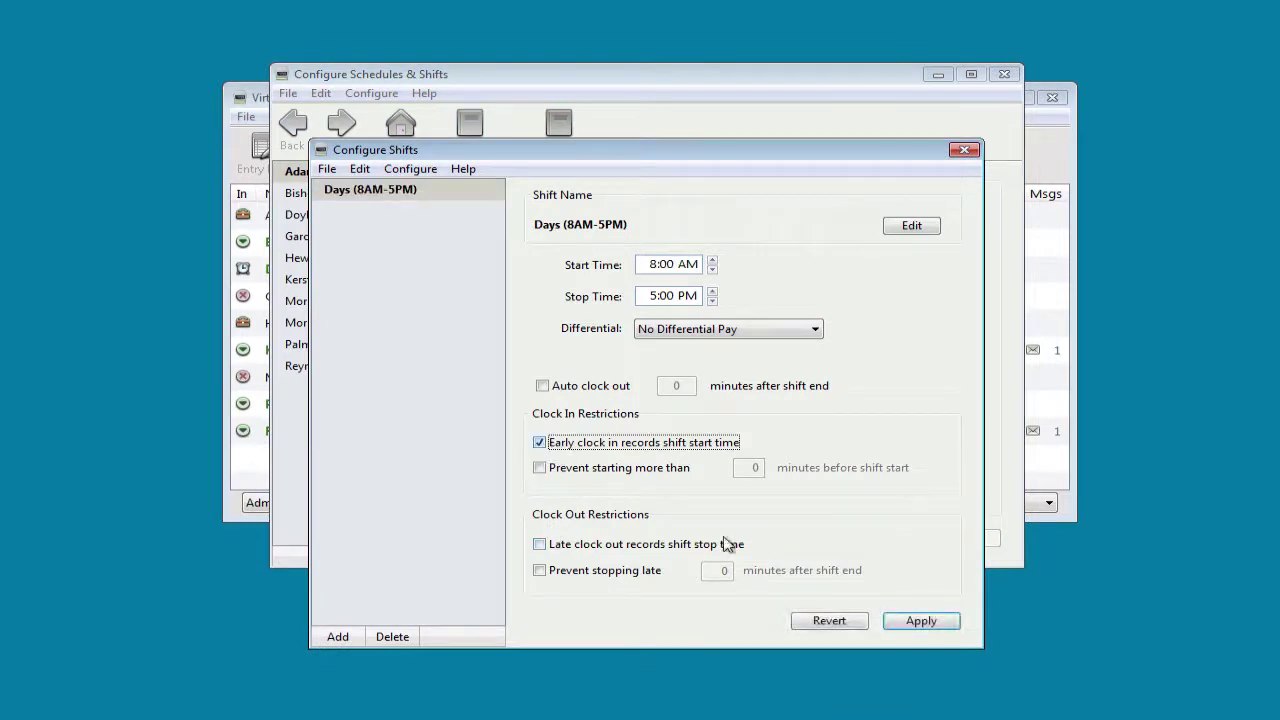
{"action": "left_click", "coordinate": [918, 622]}
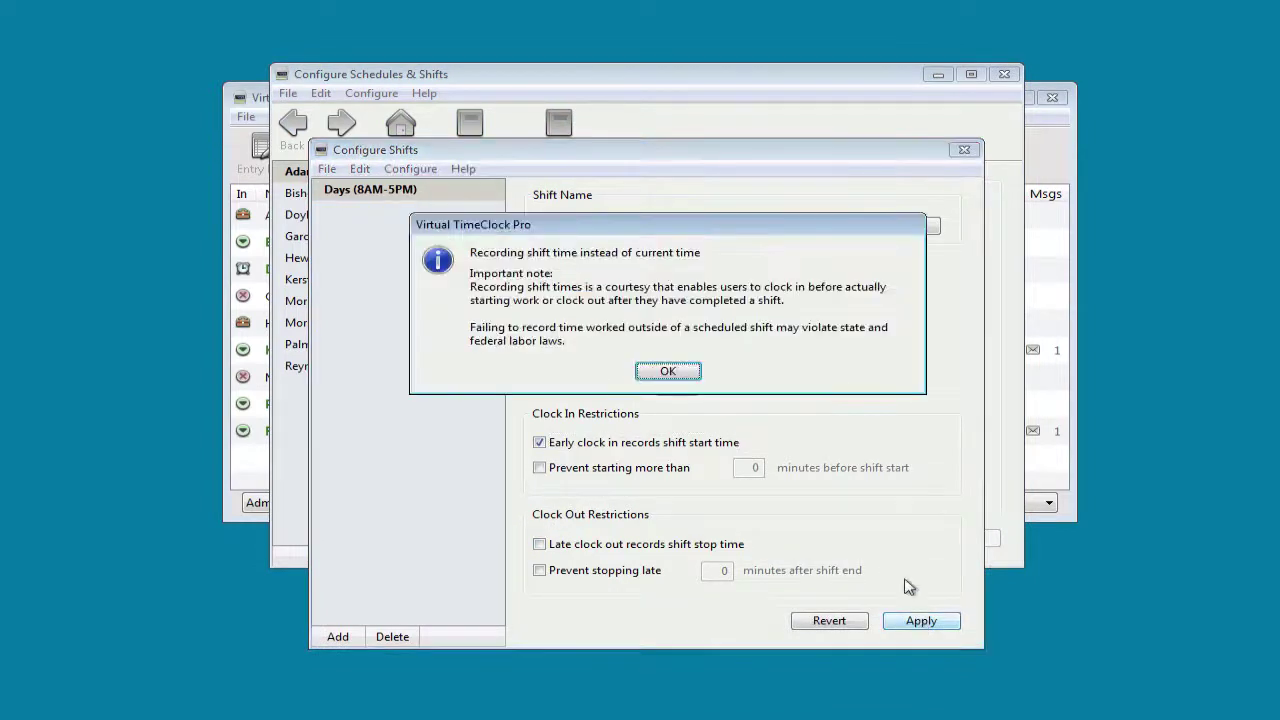
{"action": "left_click", "coordinate": [668, 371]}
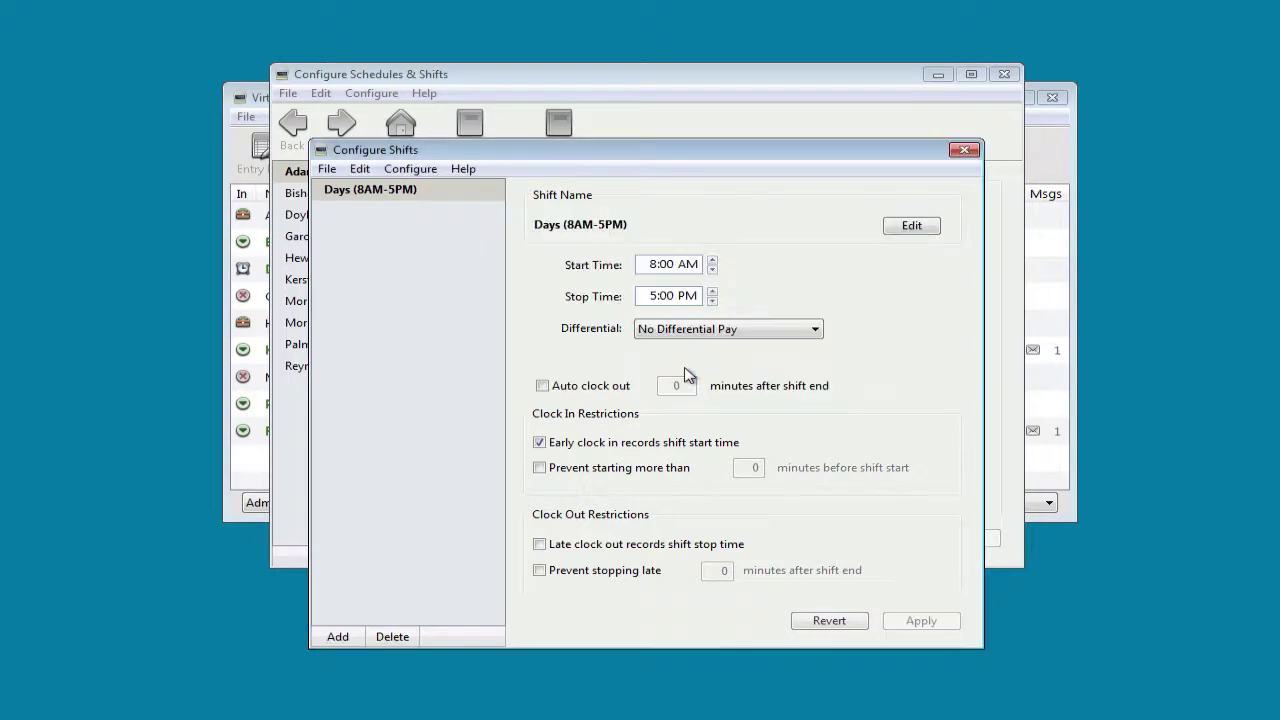
{"action": "left_click", "coordinate": [966, 151]}
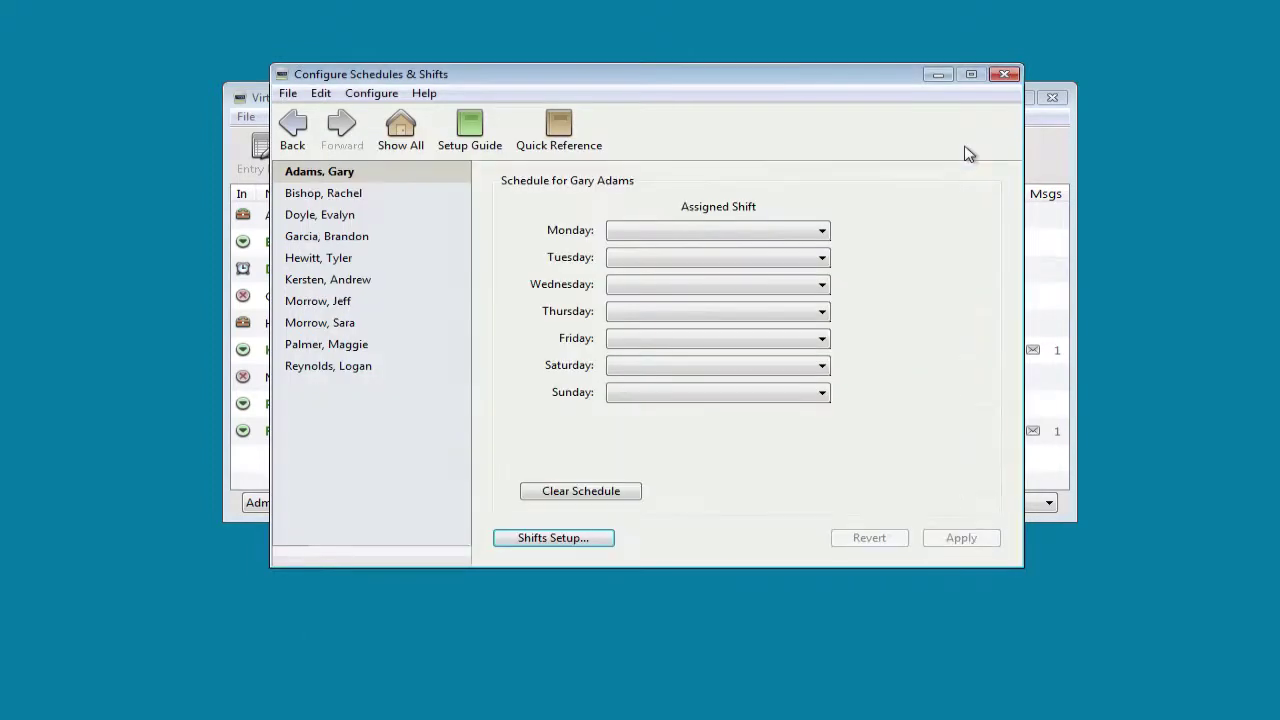
{"action": "left_click", "coordinate": [412, 141]}
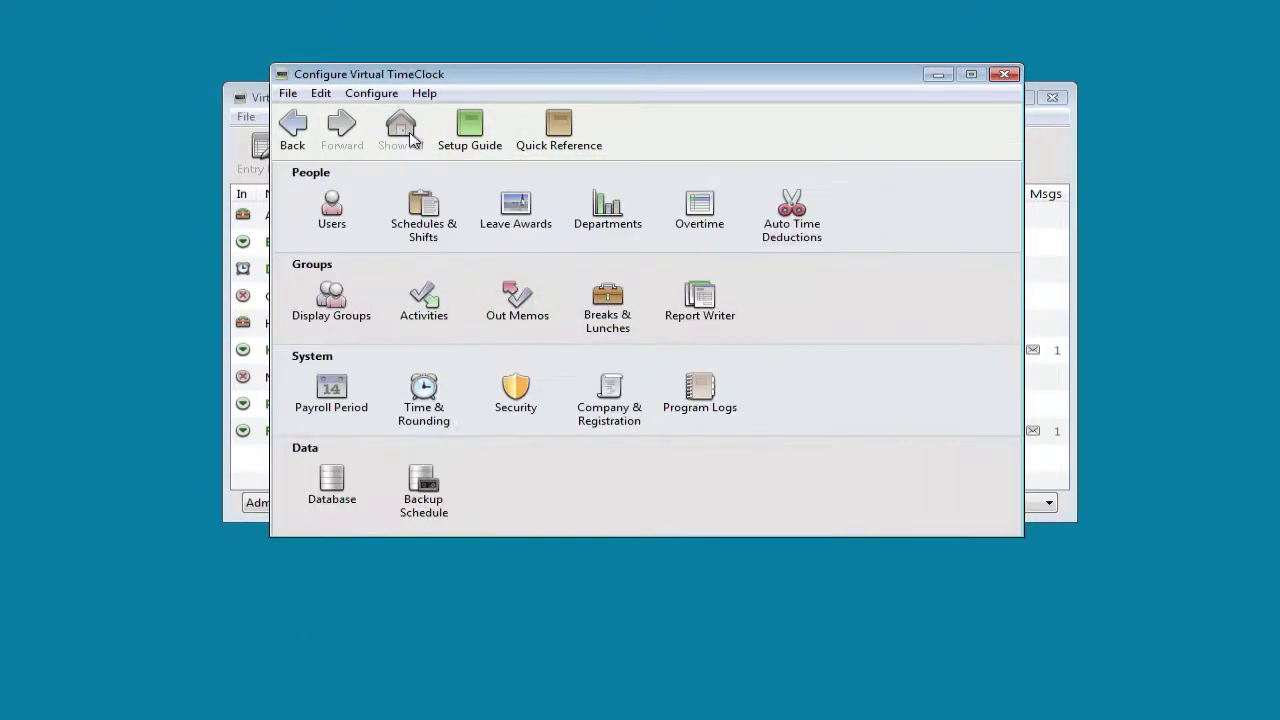
Step: Change the first employee's 80-hour Vacation award frequency to Monthly and apply it
{"action": "left_click", "coordinate": [517, 208]}
{"action": "left_click", "coordinate": [607, 191]}
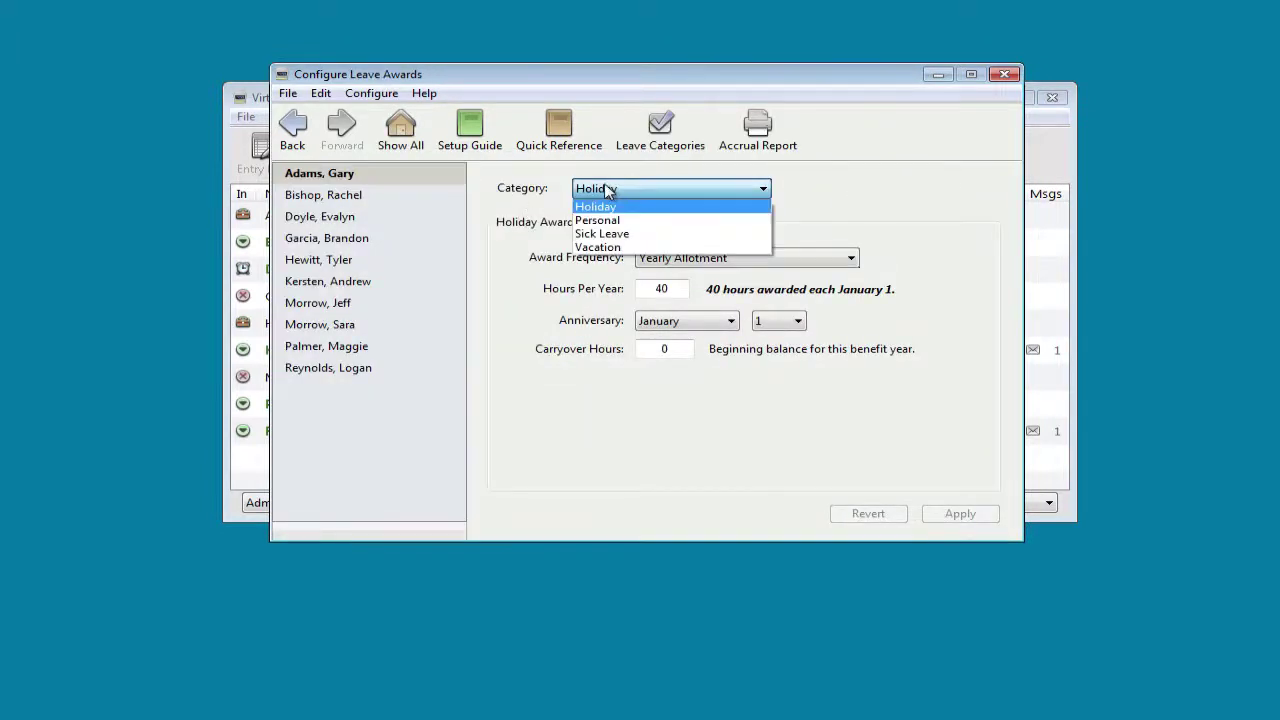
{"action": "left_click", "coordinate": [603, 247]}
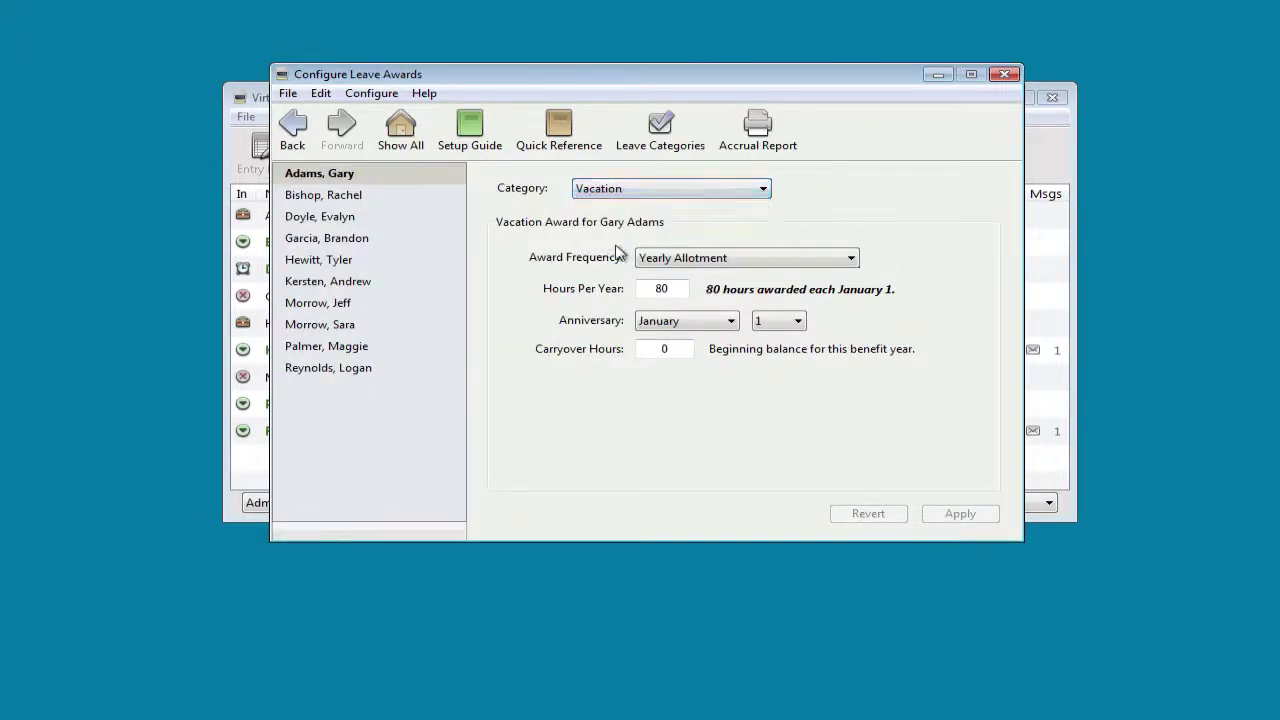
{"action": "left_click", "coordinate": [677, 259]}
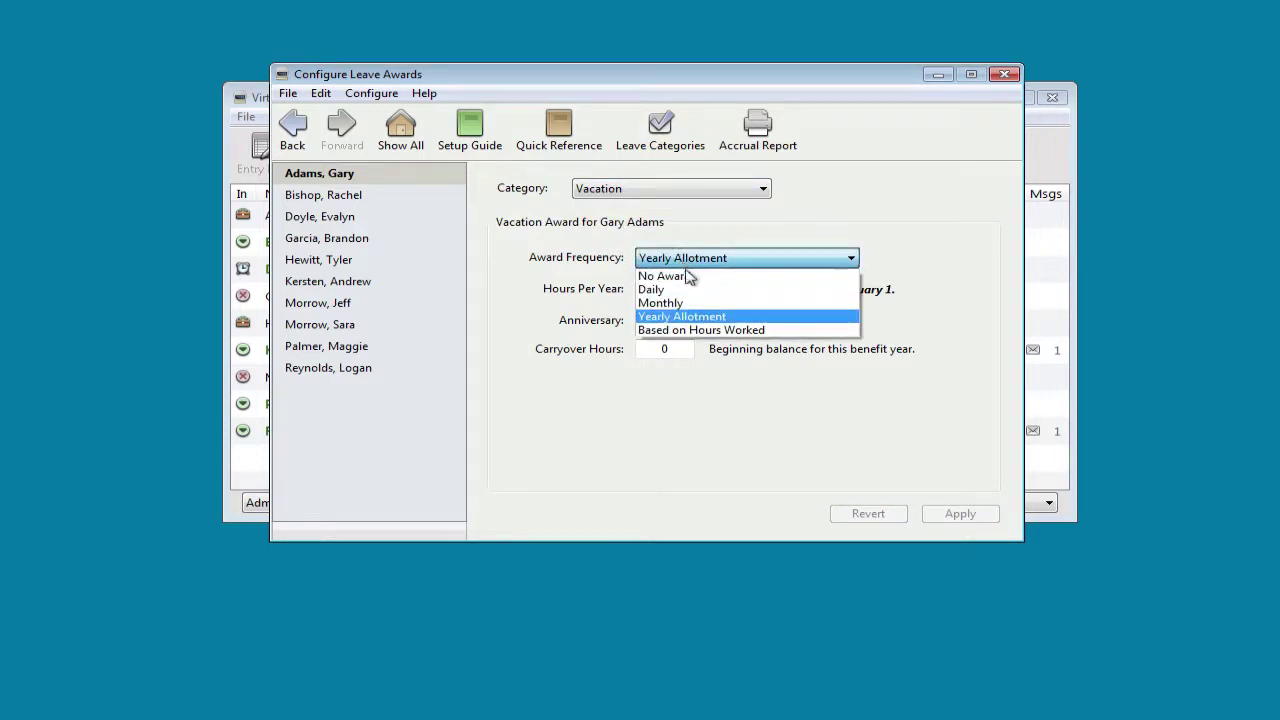
{"action": "left_click", "coordinate": [686, 303]}
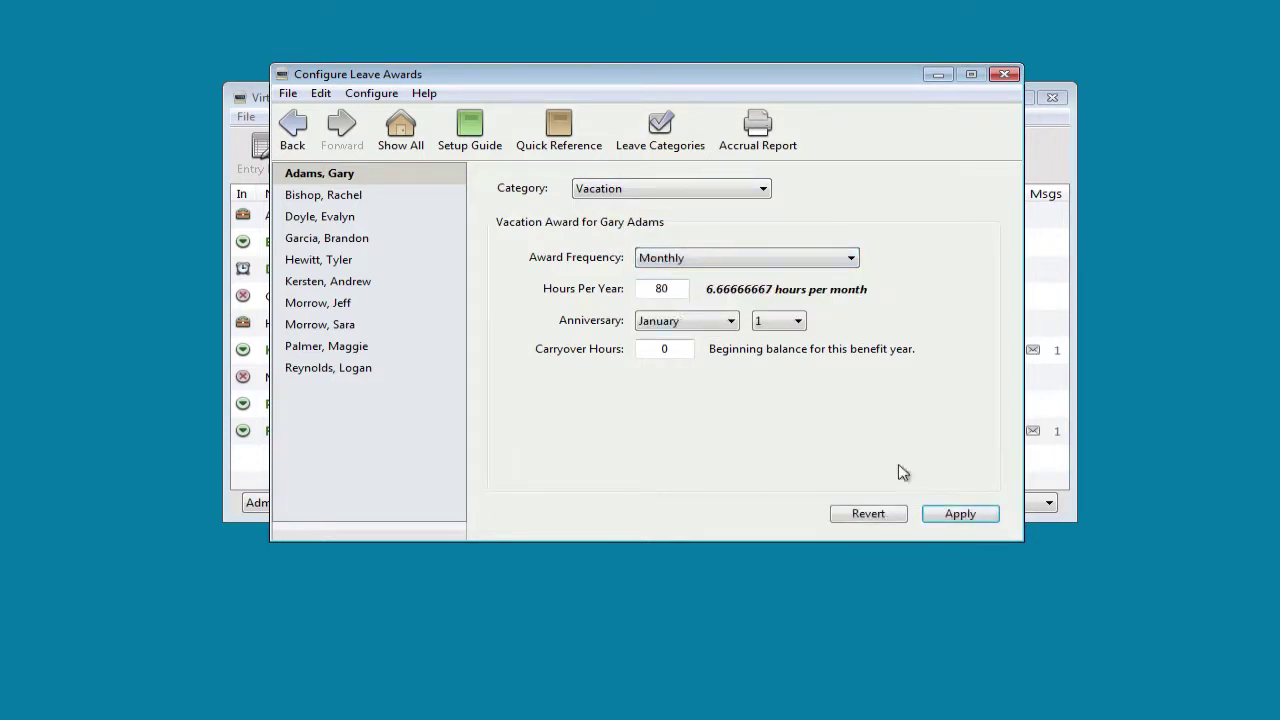
{"action": "left_click", "coordinate": [950, 516]}
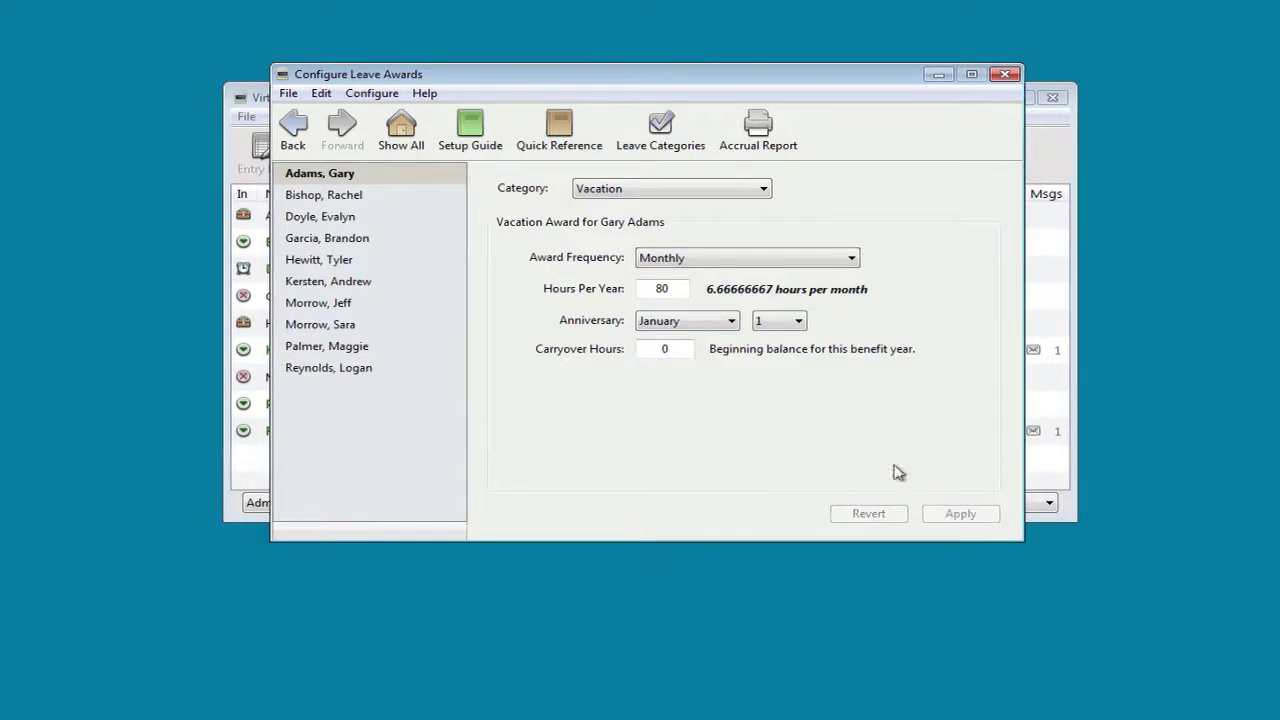
{"action": "left_click", "coordinate": [401, 130]}
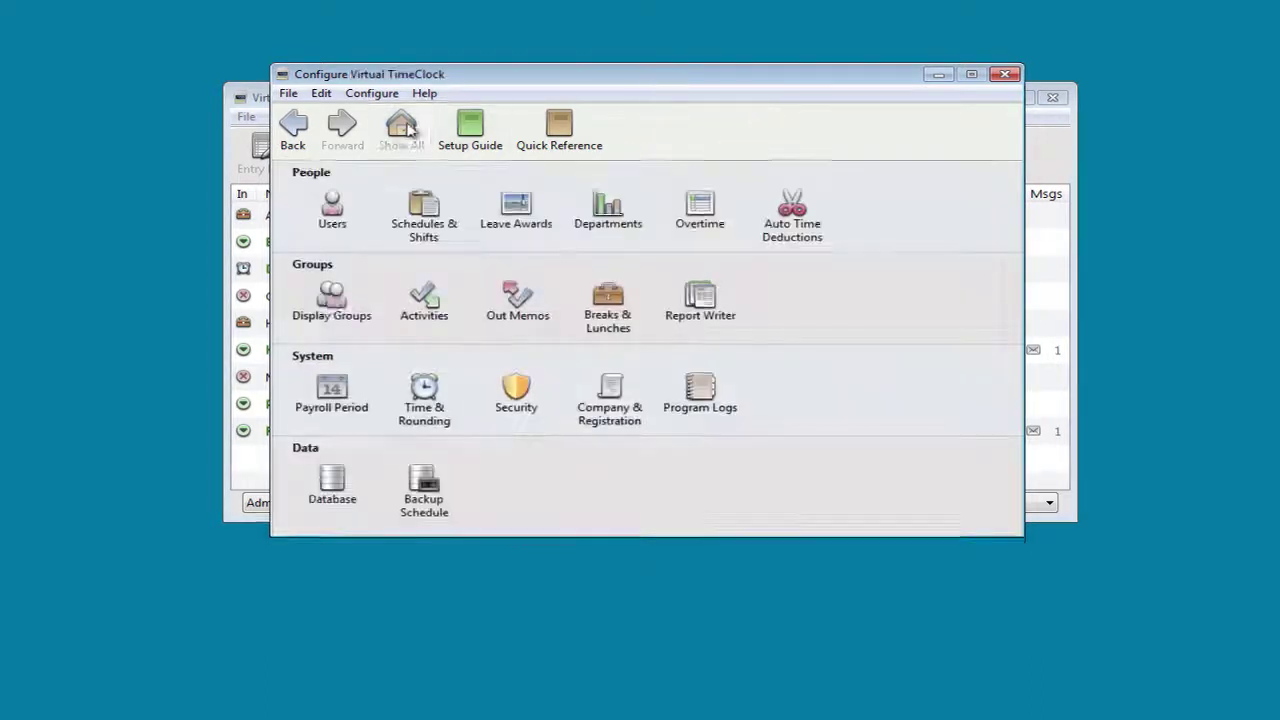
Step: Review the TimeClock Users Interface layouts, leaving In/Out Board - One List unchanged
{"action": "left_click", "coordinate": [333, 300]}
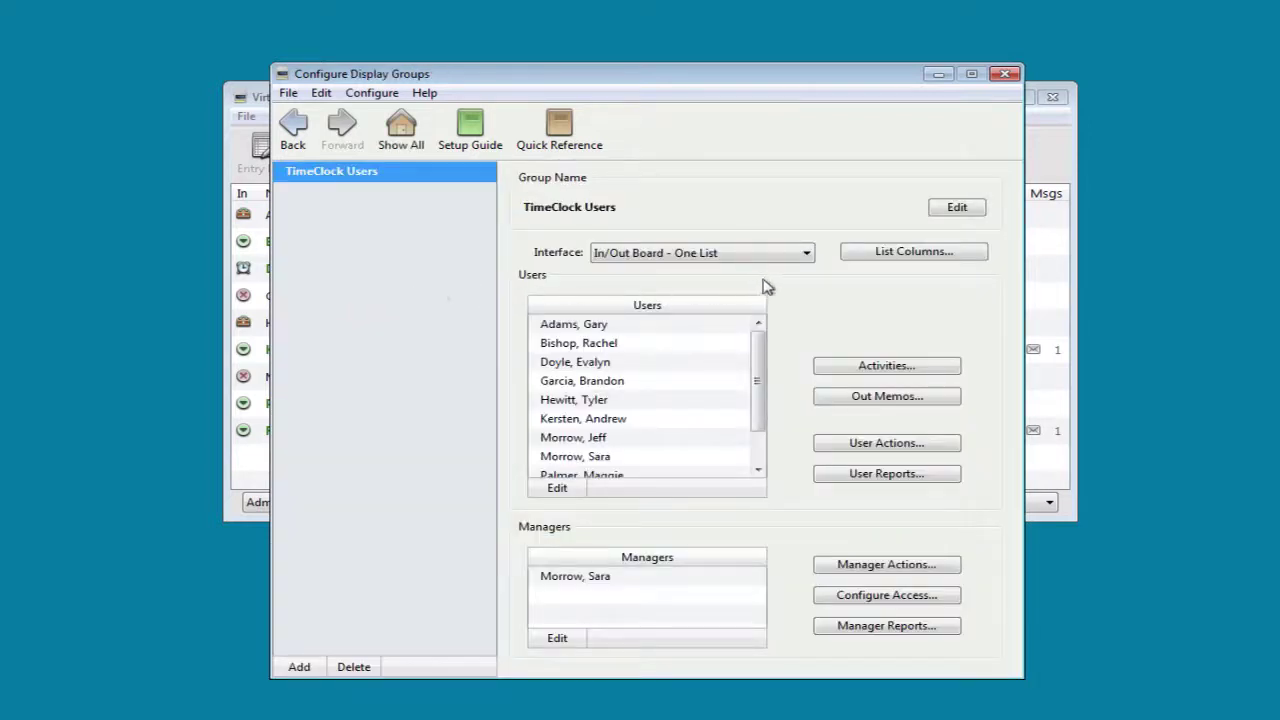
{"action": "left_click", "coordinate": [807, 255]}
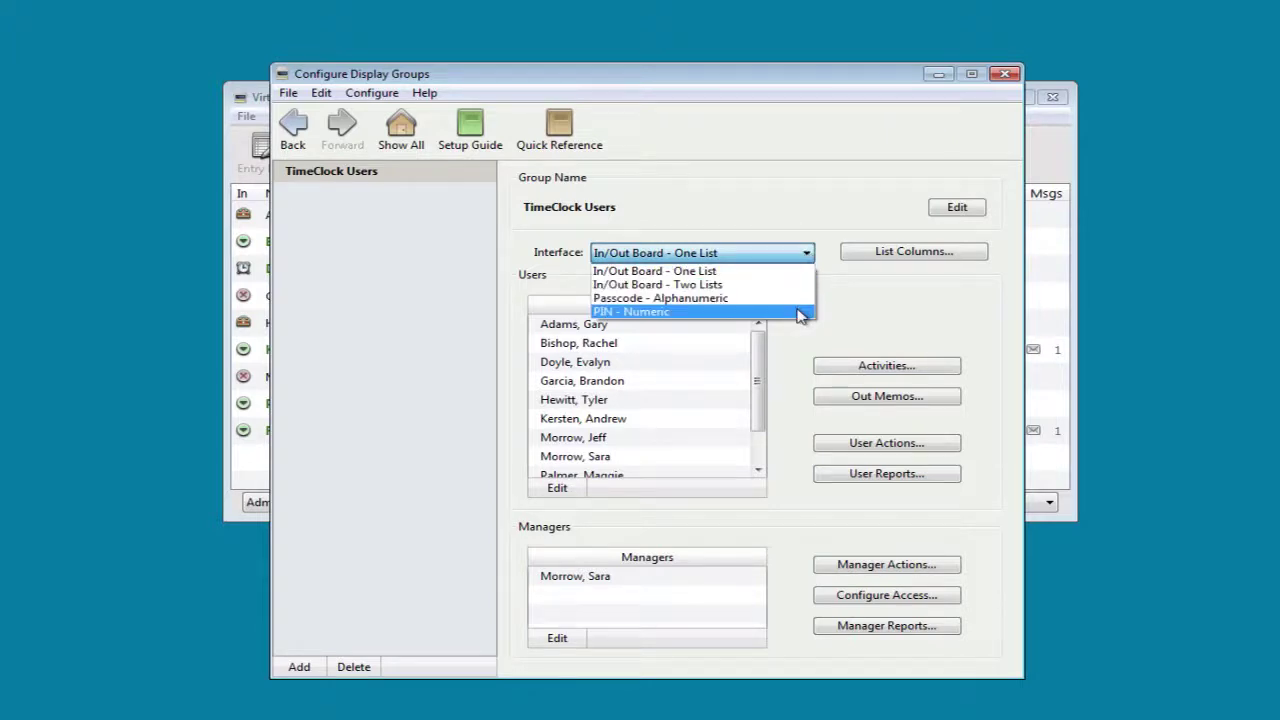
{"action": "key", "text": "Escape"}
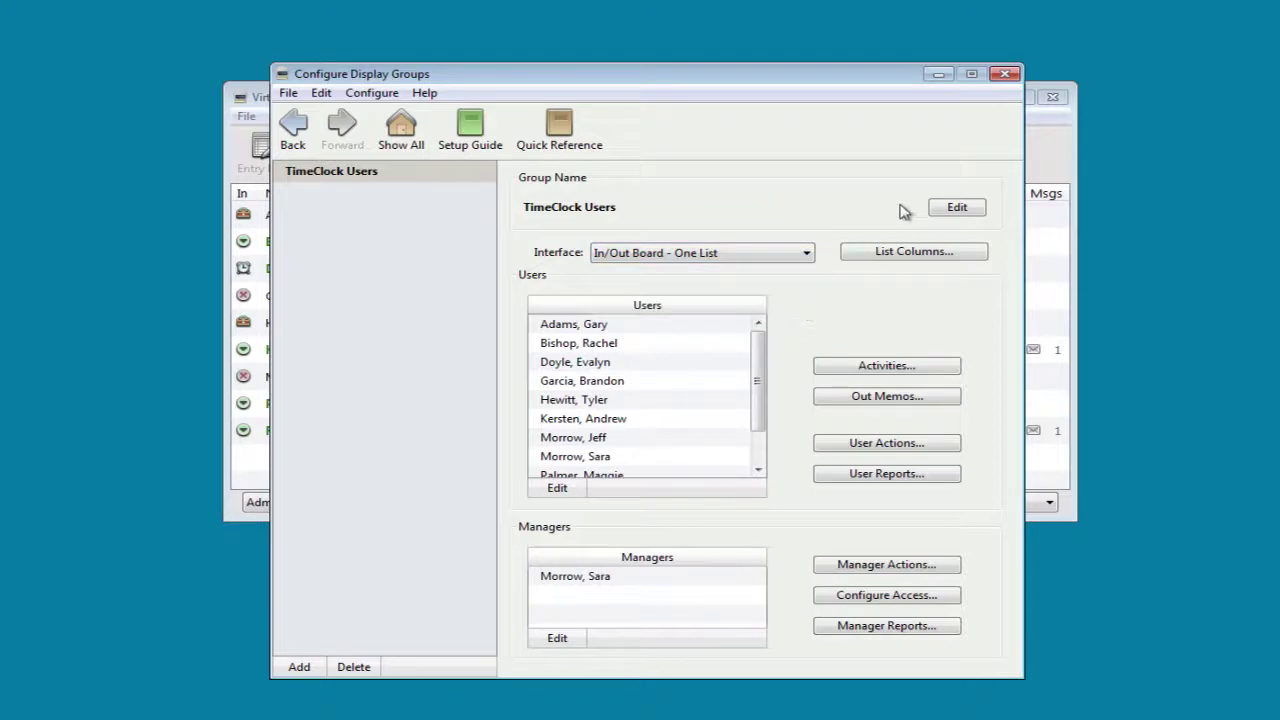
Step: Close Configure Display Groups and turn Administration mode off, returning to the time clock board
{"action": "left_click", "coordinate": [1005, 76]}
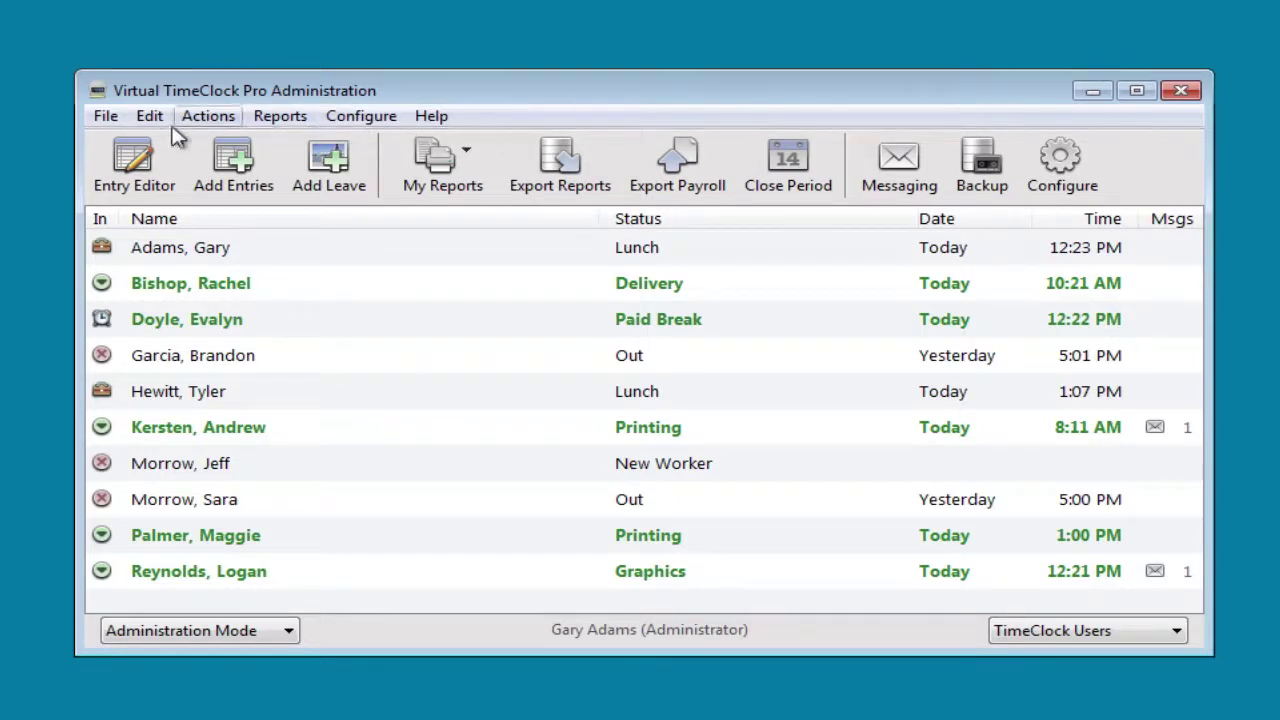
{"action": "left_click", "coordinate": [105, 118]}
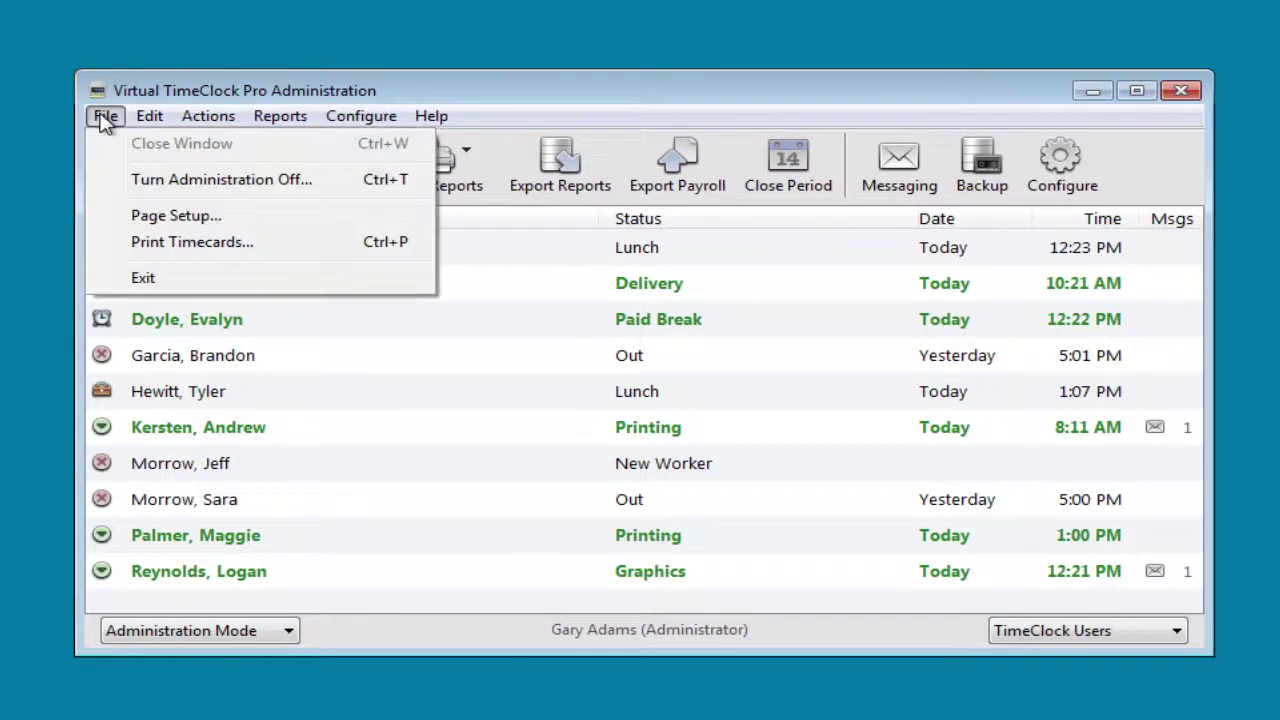
{"action": "left_click", "coordinate": [118, 183]}
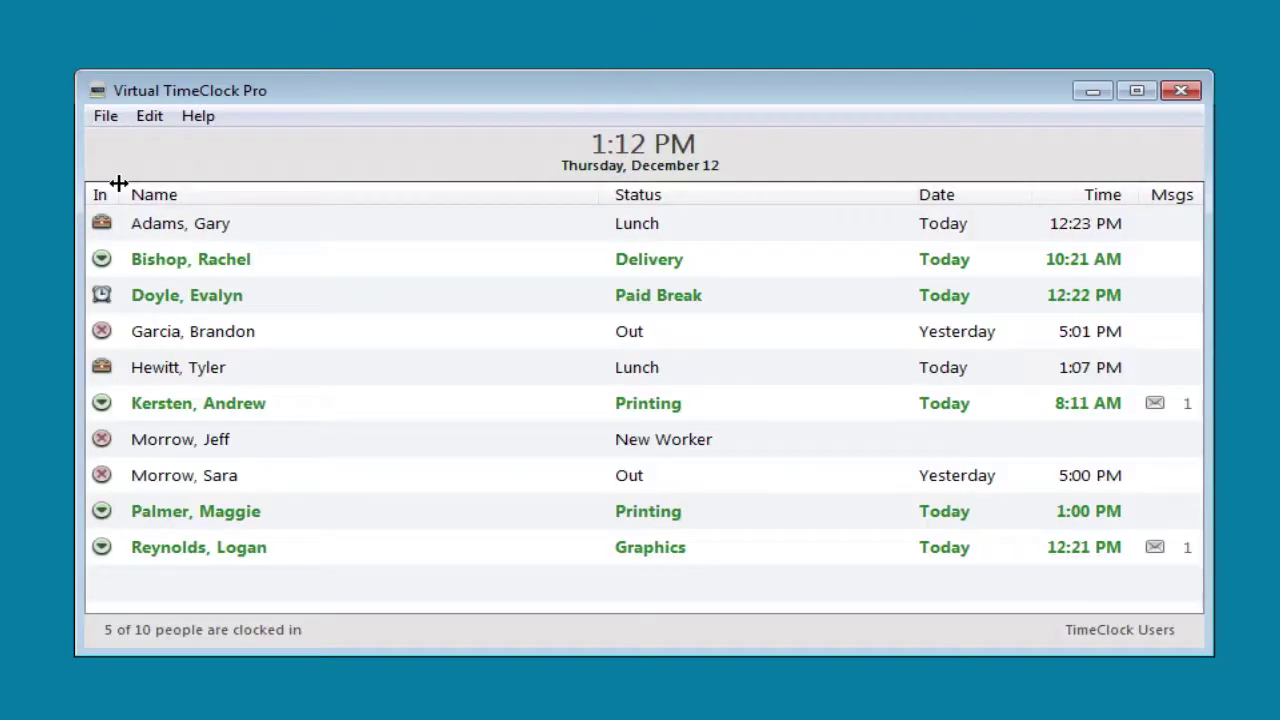